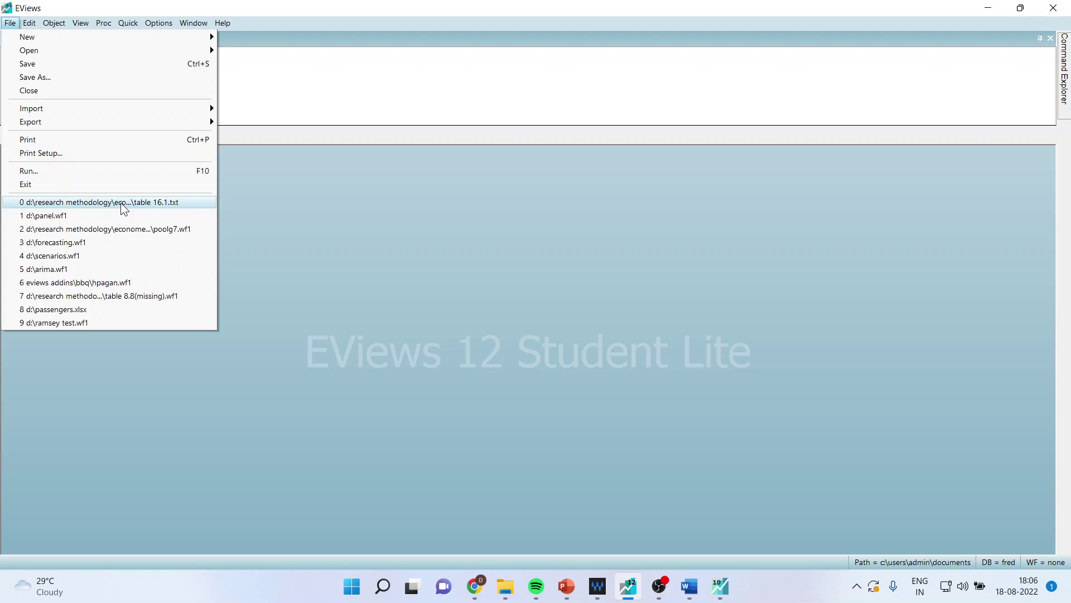
# Switch to the EViews window with the panel data workfile and look through the list of available add-ins
pyautogui.hotkey('alt', 'Tab')
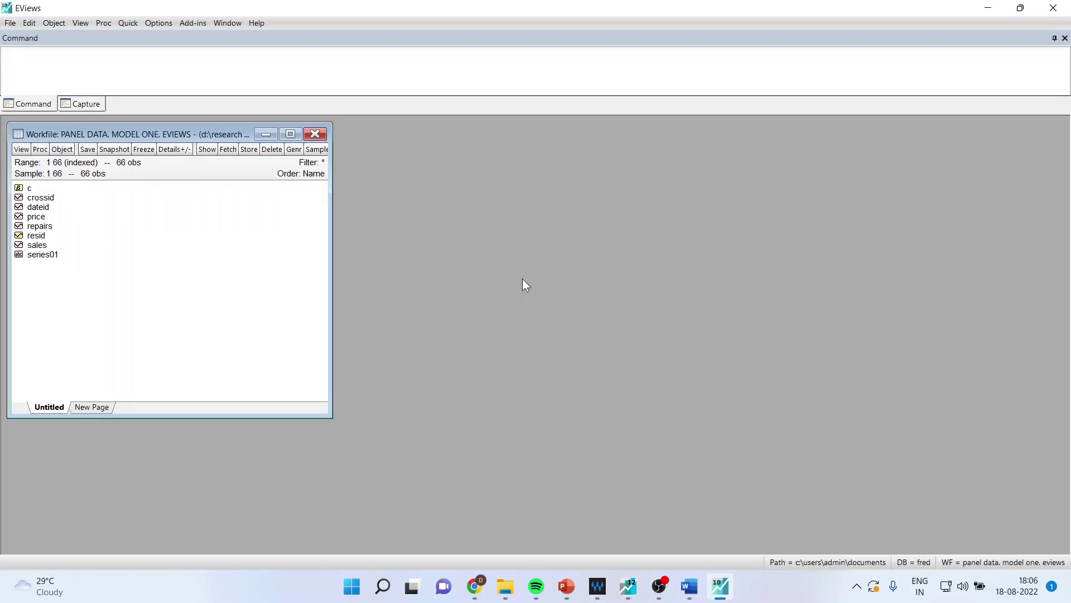
pyautogui.click(180, 22)
pyautogui.click(220, 80)
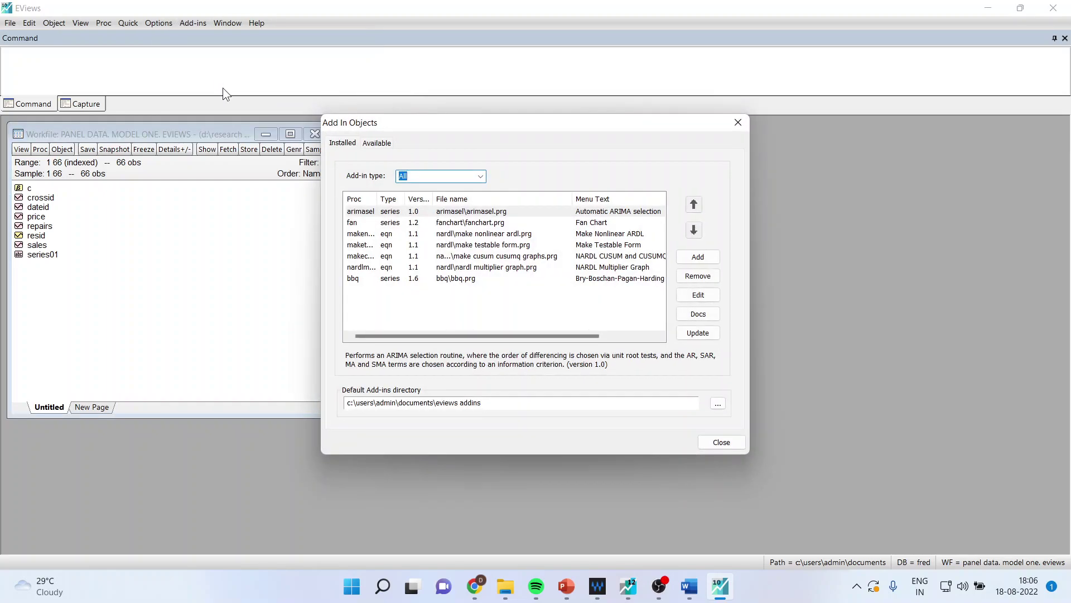
pyautogui.click(378, 144)
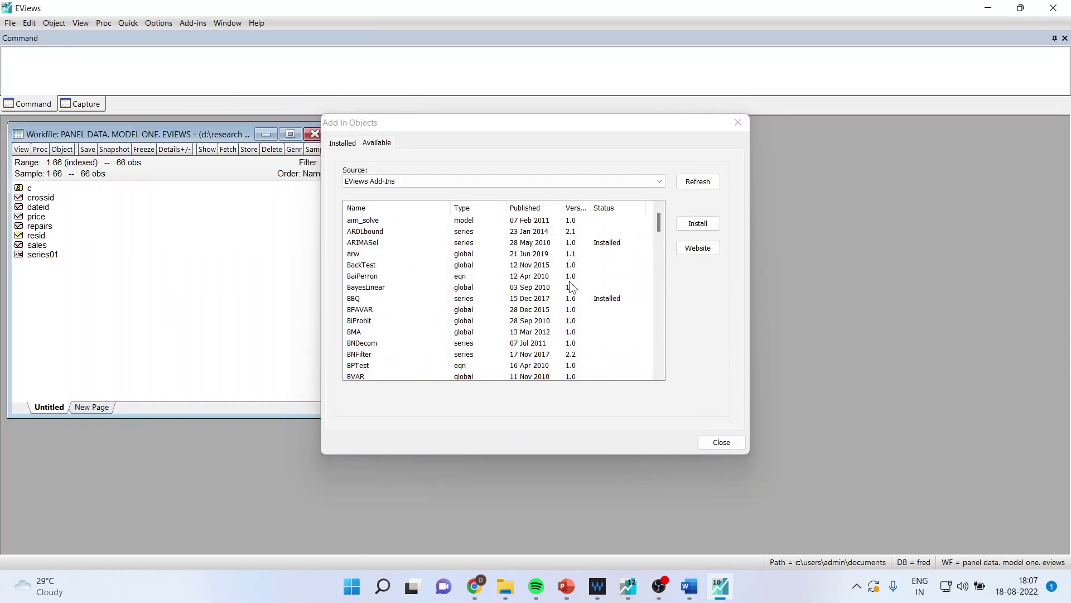
pyautogui.moveTo(658, 226); pyautogui.dragTo(659, 304)
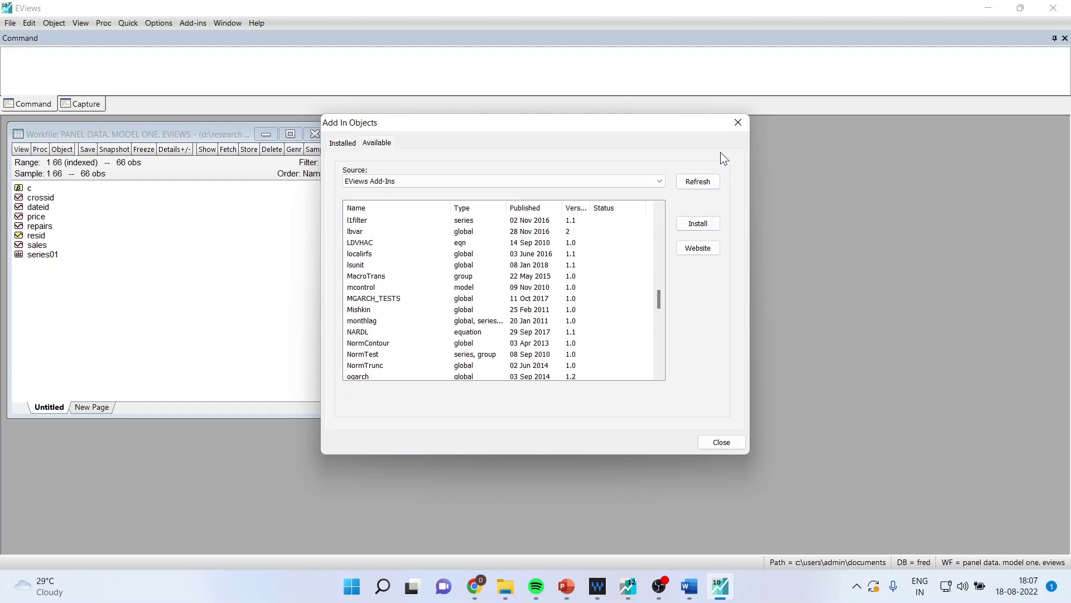
pyautogui.click(738, 124)
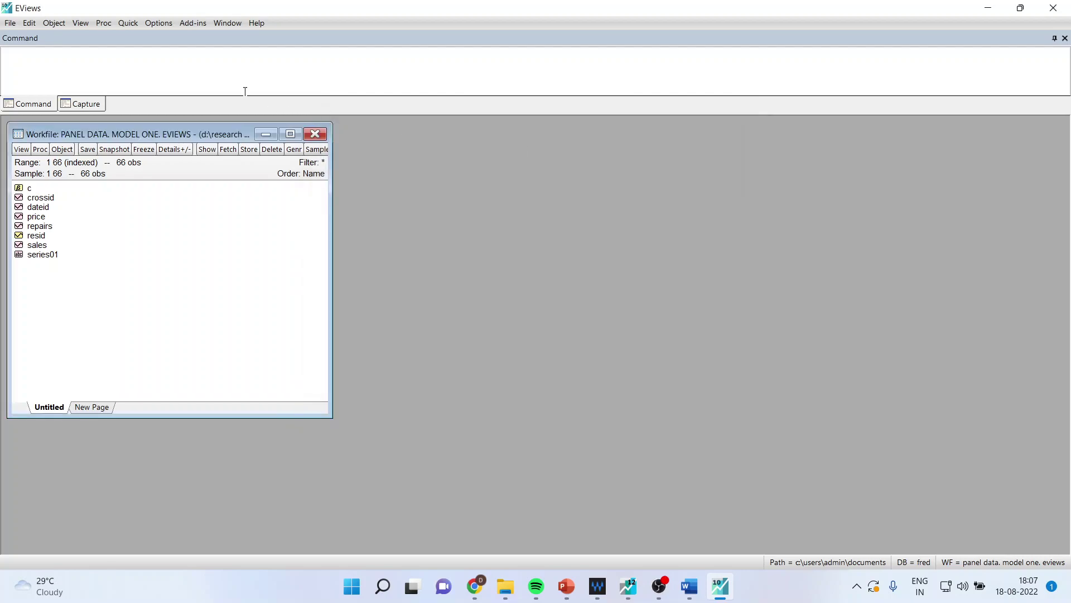
pyautogui.click(190, 23)
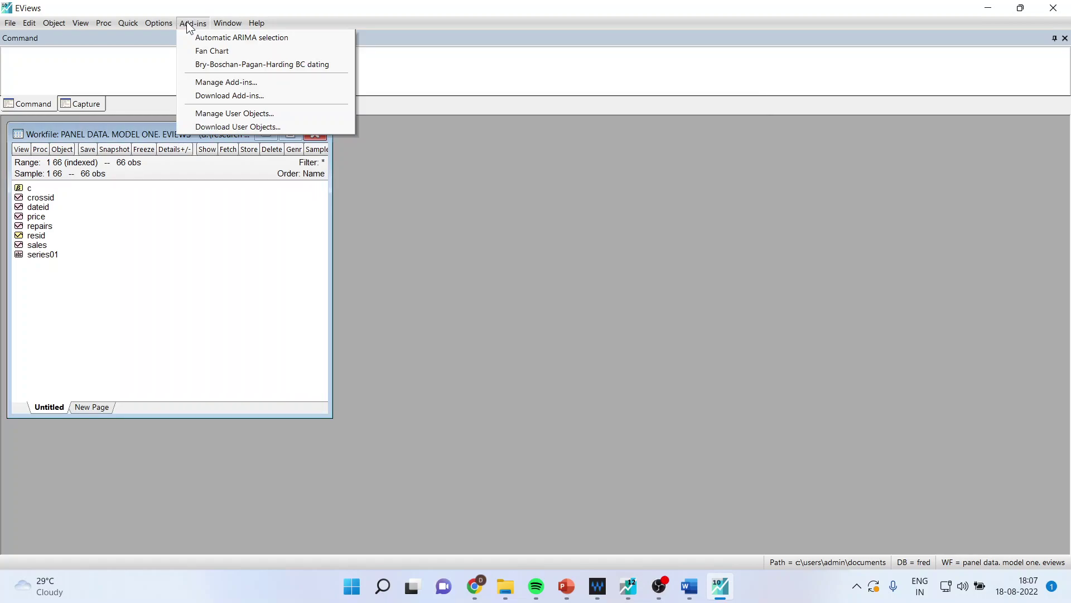
pyautogui.moveTo(256, 23)
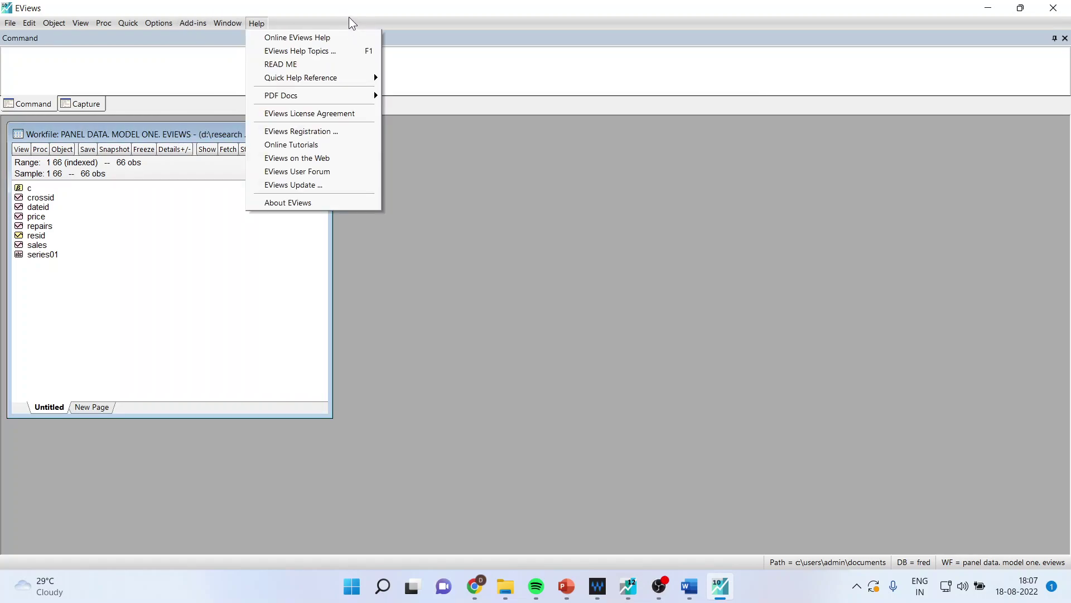
pyautogui.click(407, 16)
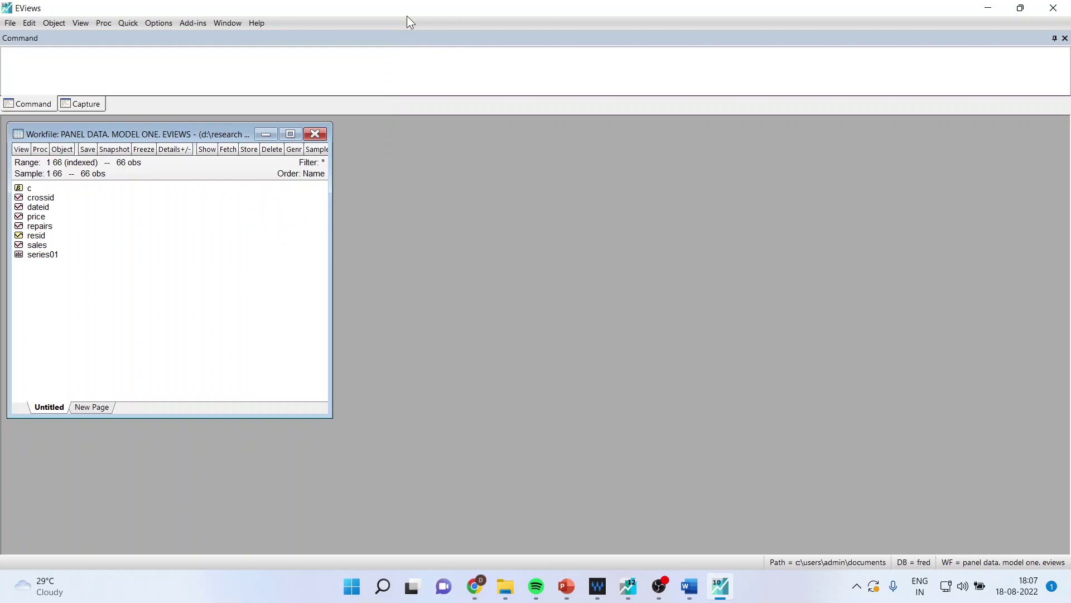
# Install the available NARDL add-in into the default eviews addins\NARDL folder, allowing the existing folder to be overwritten
pyautogui.click(195, 26)
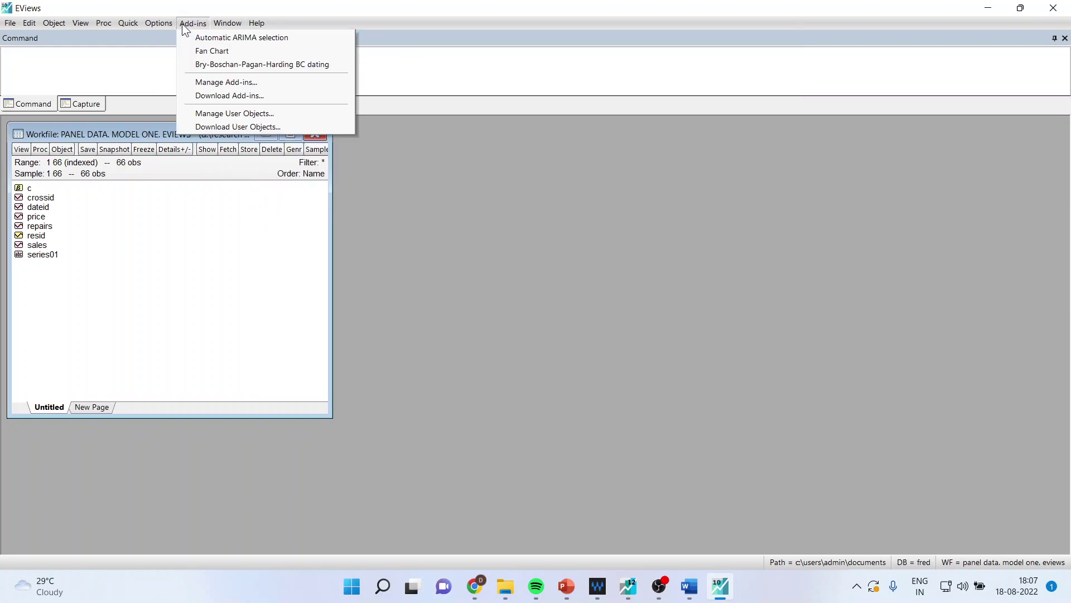
pyautogui.click(208, 81)
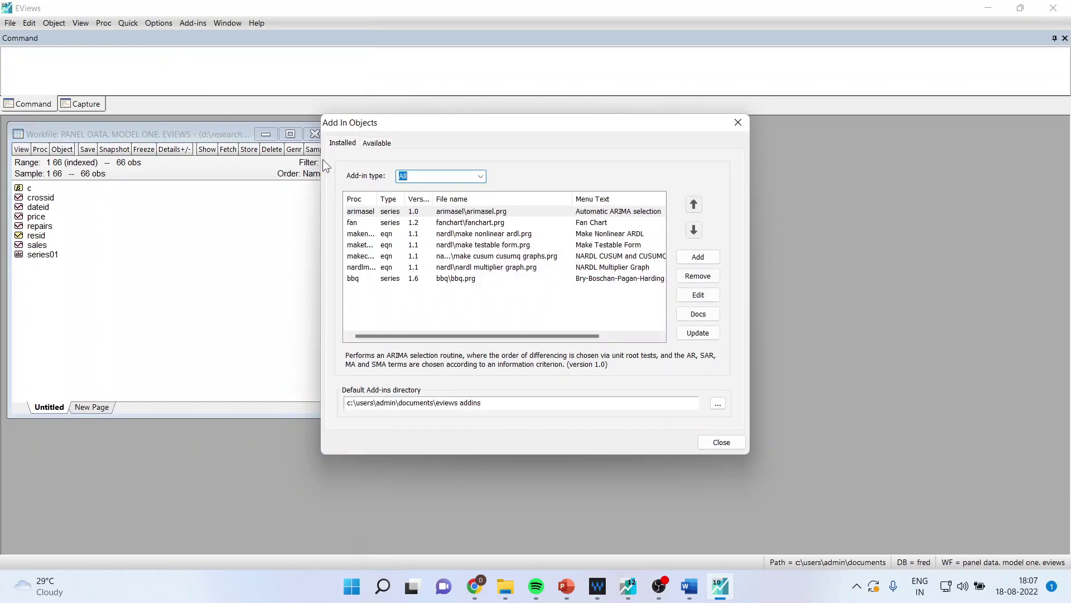
pyautogui.click(386, 144)
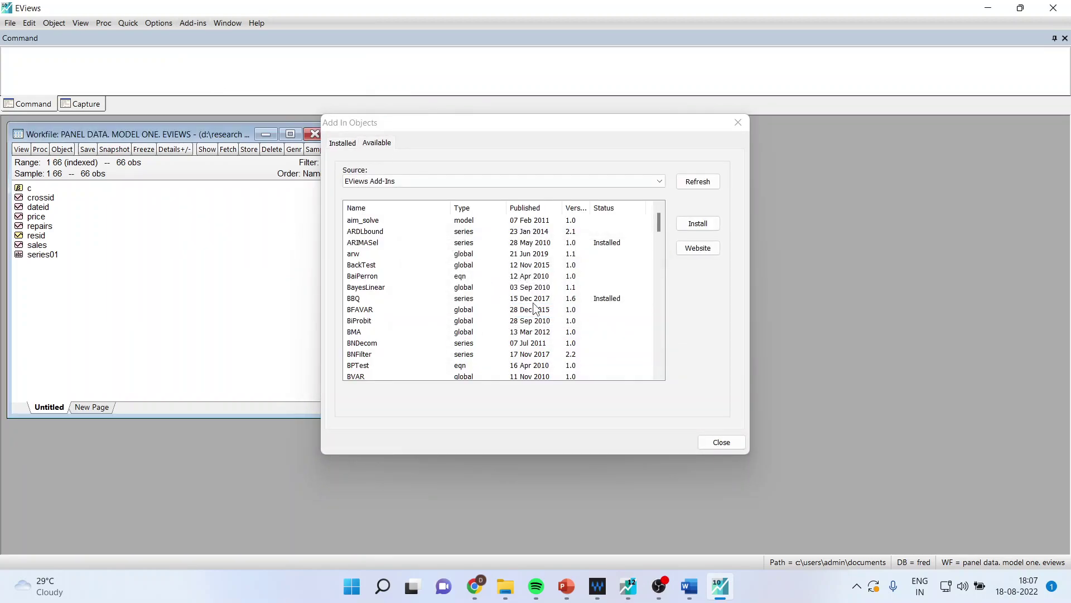
pyautogui.moveTo(661, 224); pyautogui.dragTo(656, 307)
pyautogui.click(357, 342)
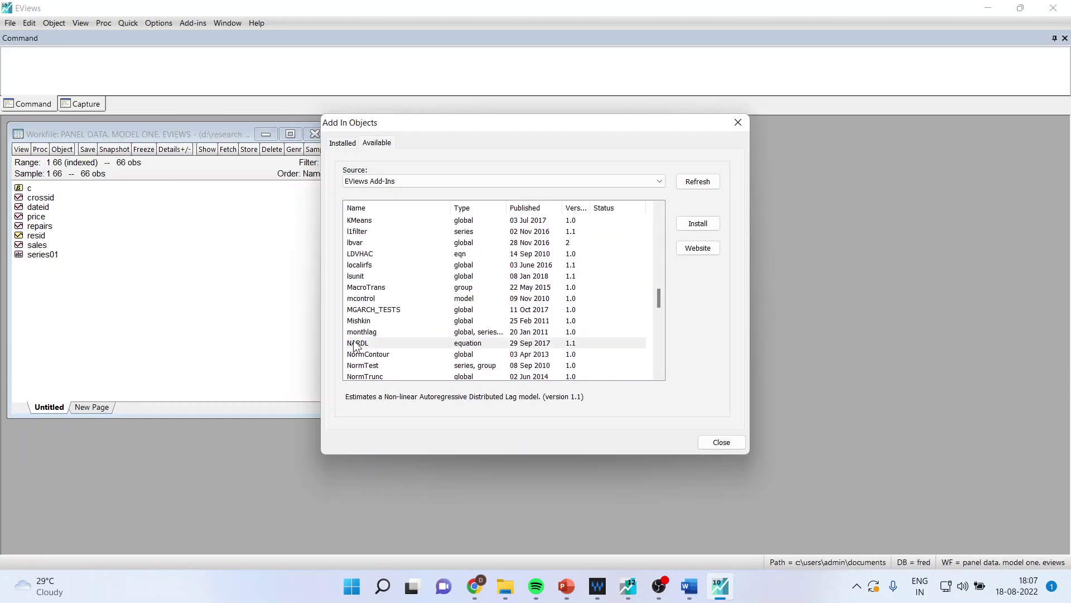
pyautogui.click(711, 231)
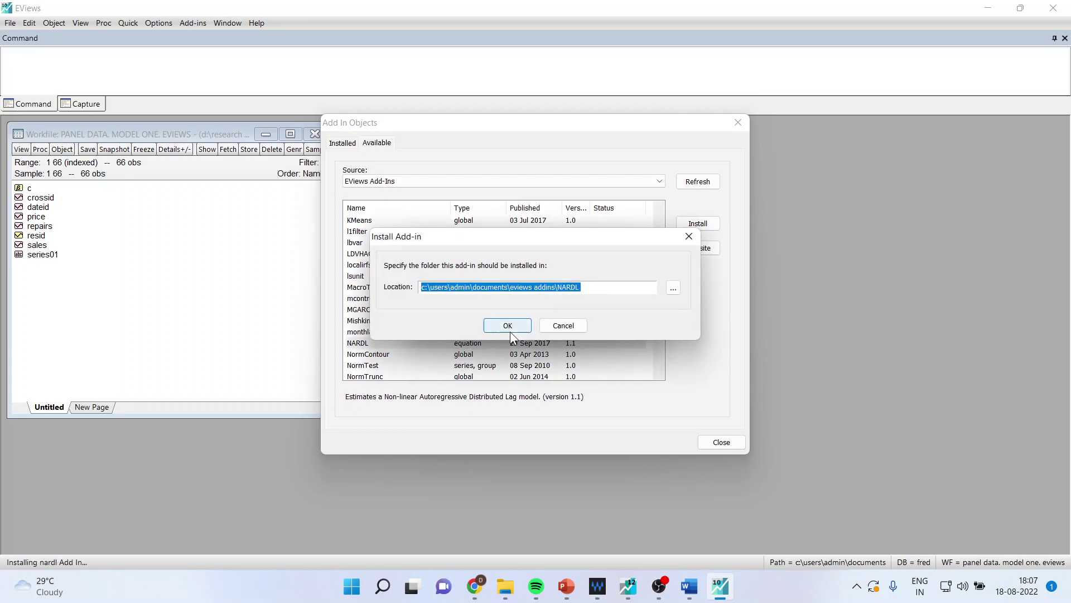
pyautogui.click(508, 325)
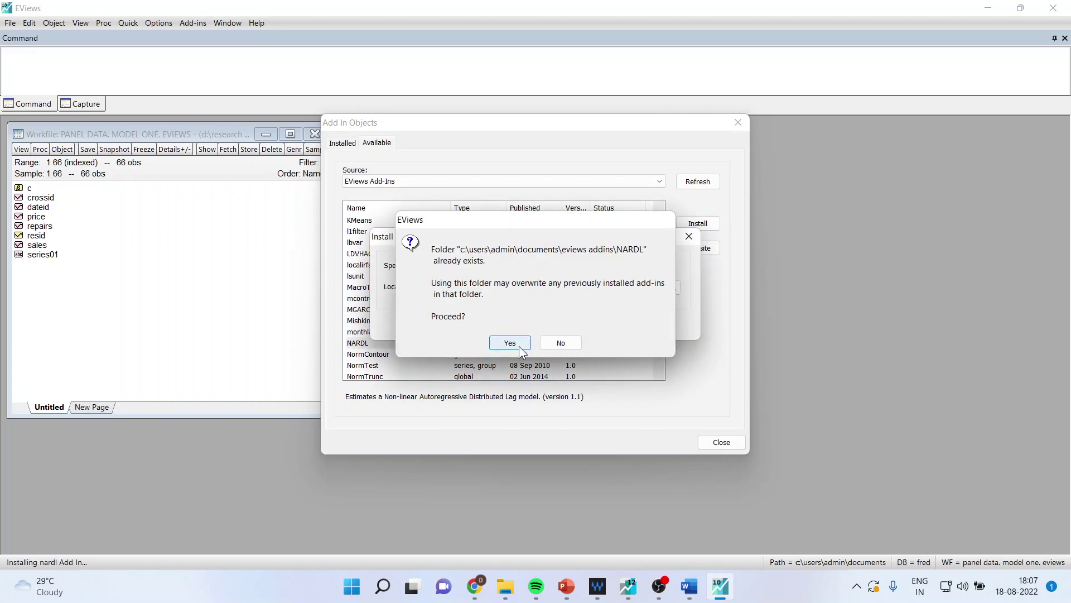
pyautogui.click(518, 345)
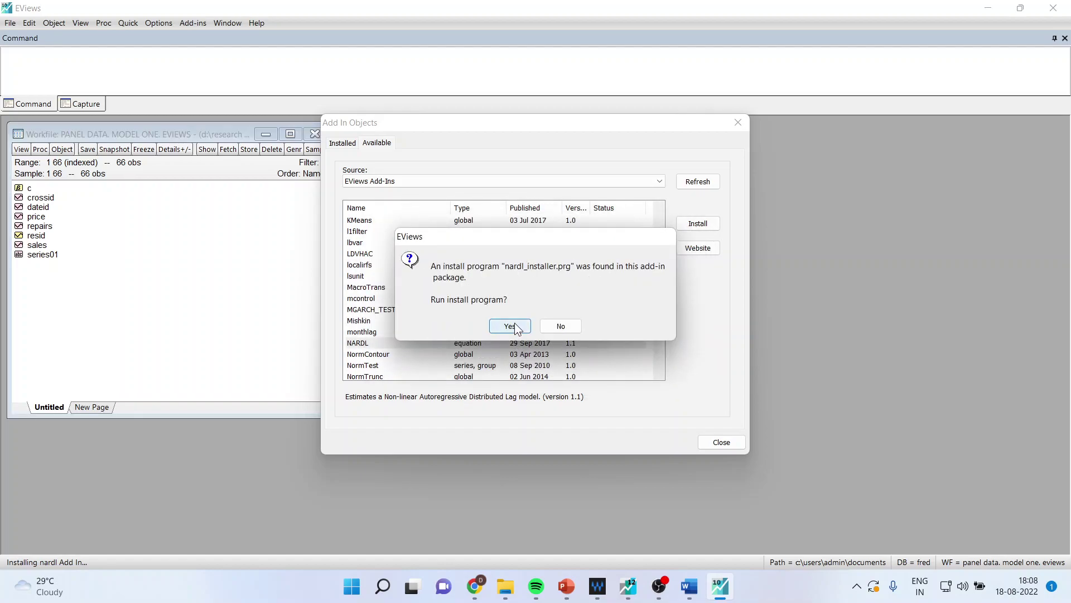
# Run the nardl_installer.prg install program, declining to replace the existing multiplier graph and CUSUM/CUSUMQ graph add-in programs
pyautogui.click(514, 323)
pyautogui.click(514, 324)
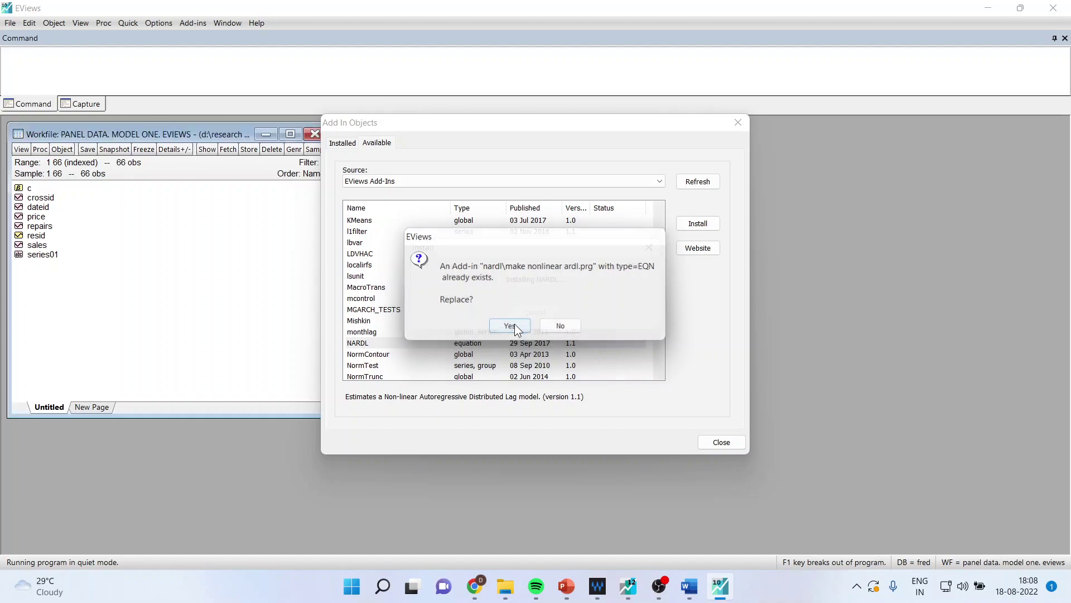
pyautogui.click(515, 324)
pyautogui.click(567, 326)
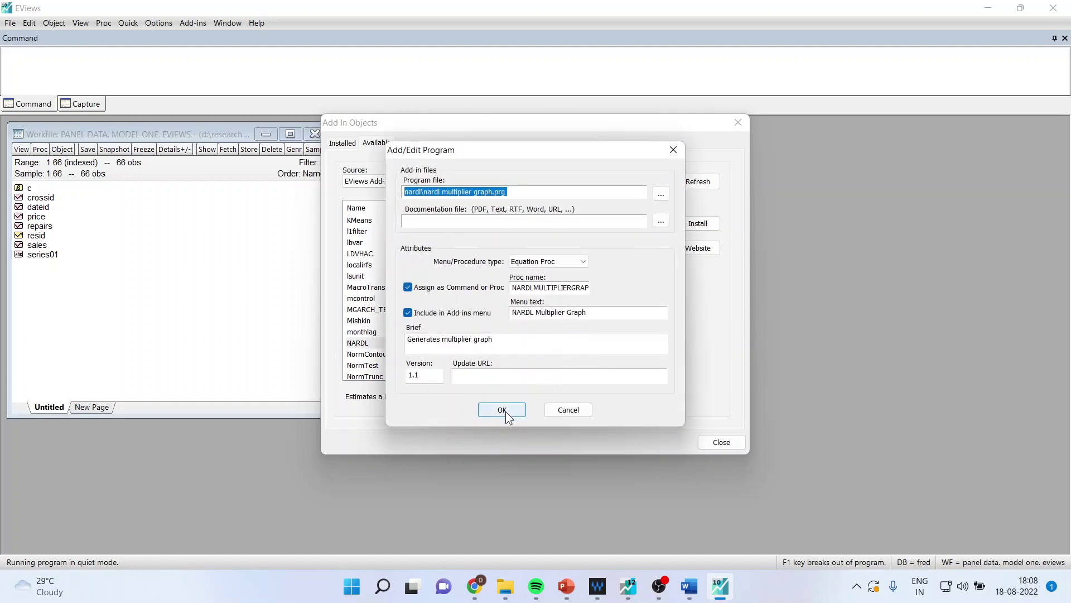
pyautogui.click(506, 412)
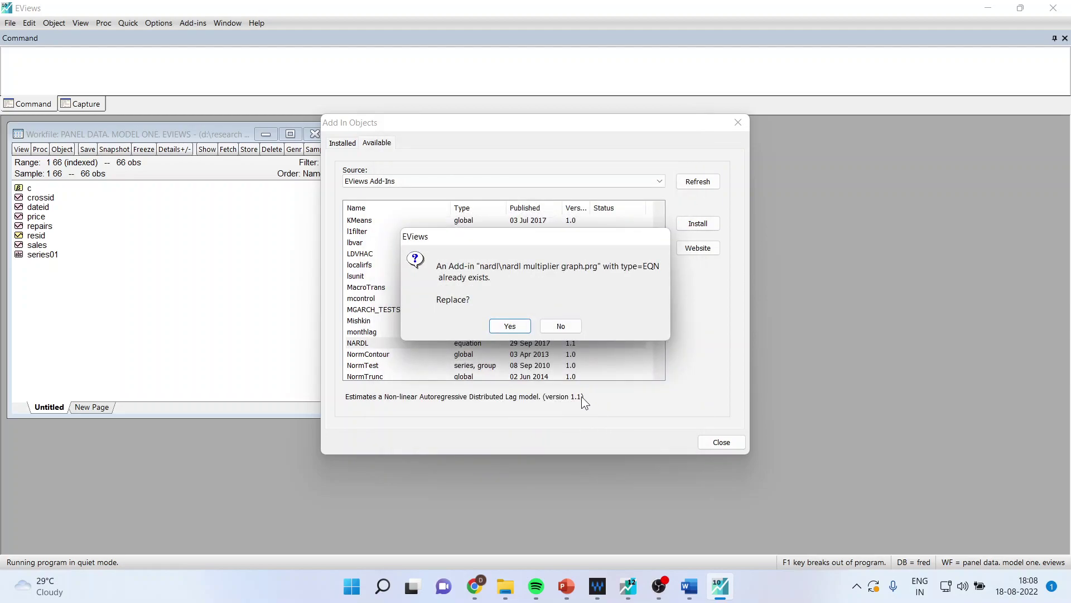
pyautogui.click(561, 328)
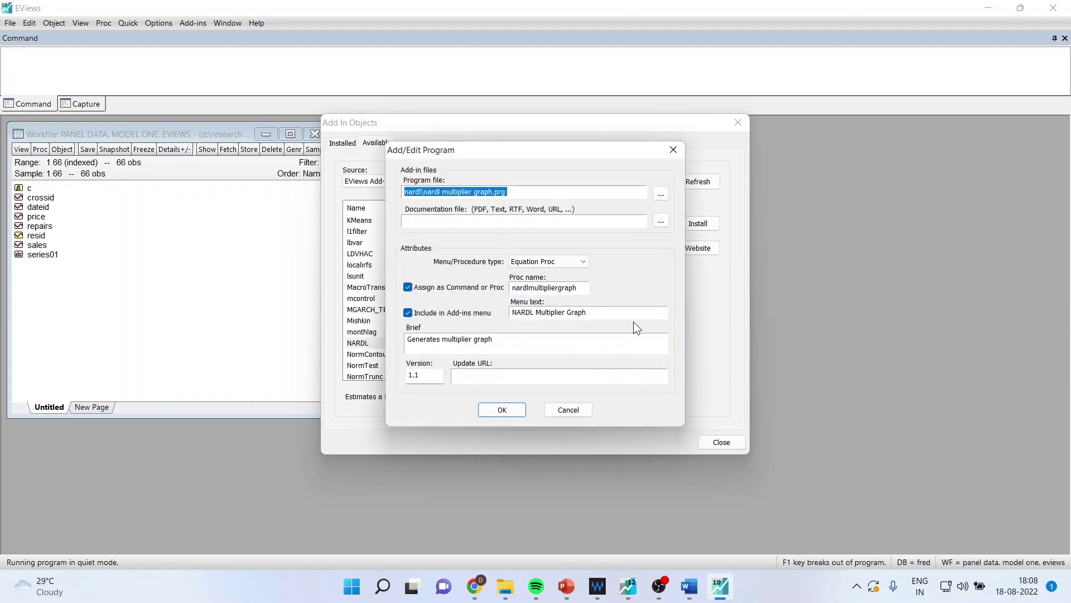
pyautogui.click(570, 413)
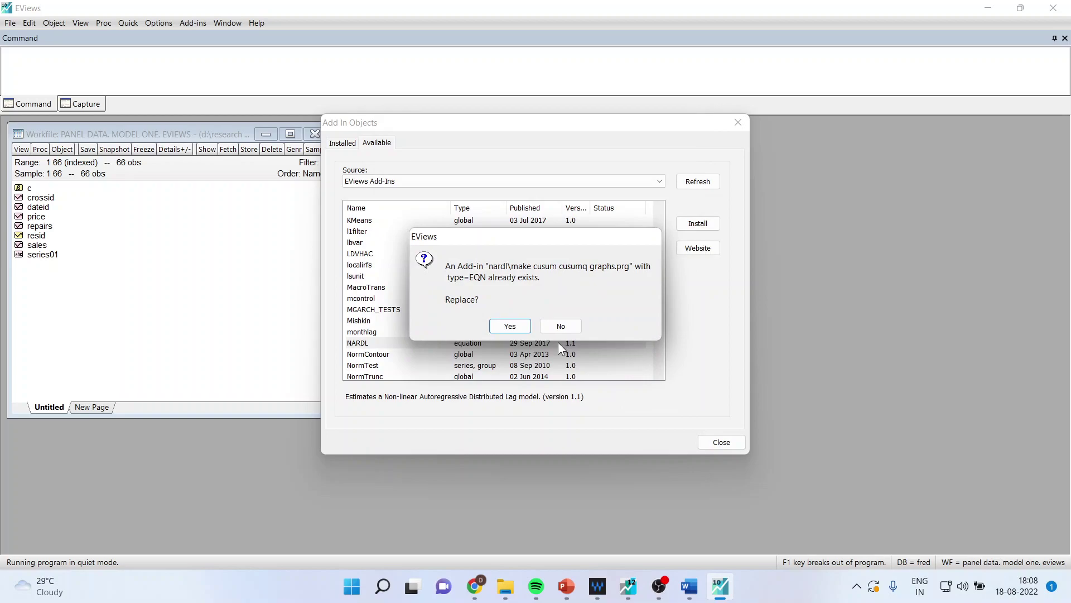
pyautogui.click(561, 326)
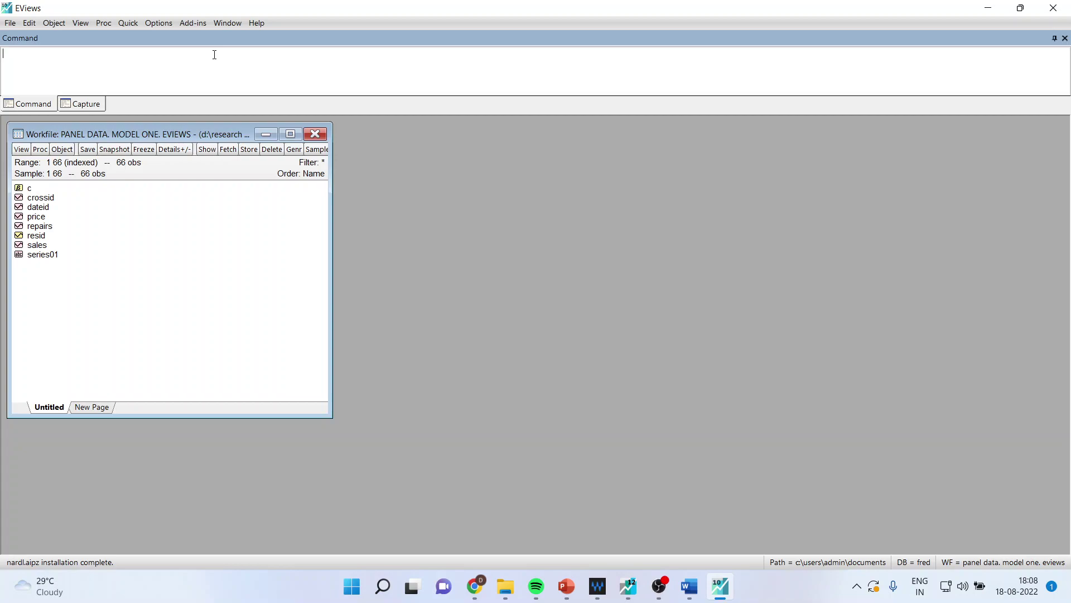
# Open the series sales, price and repairs together as an equation, with sales as the dependent variable
pyautogui.click(186, 245)
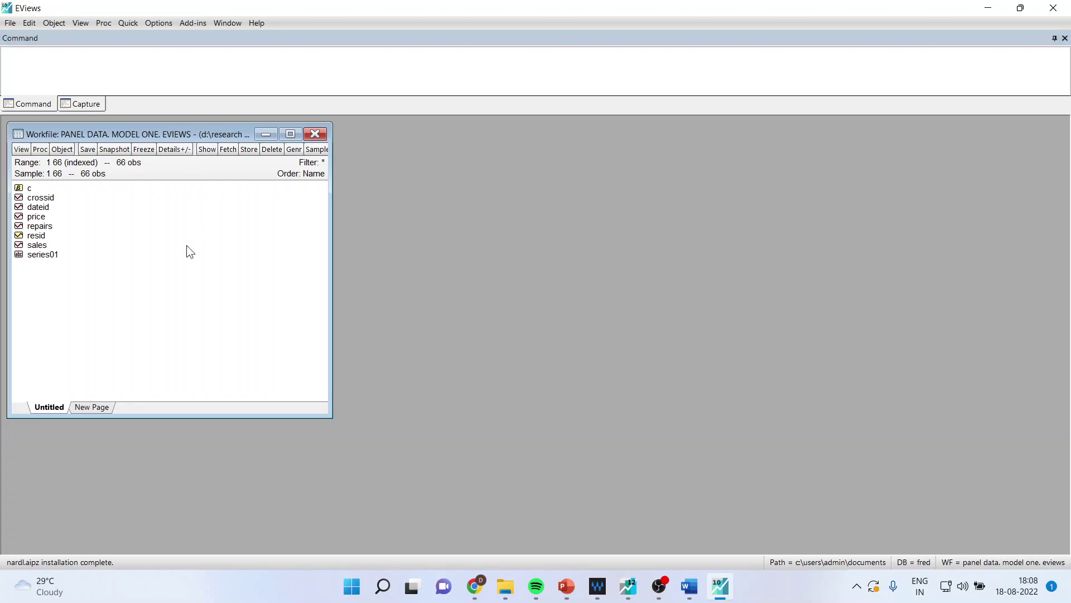
pyautogui.click(41, 248)
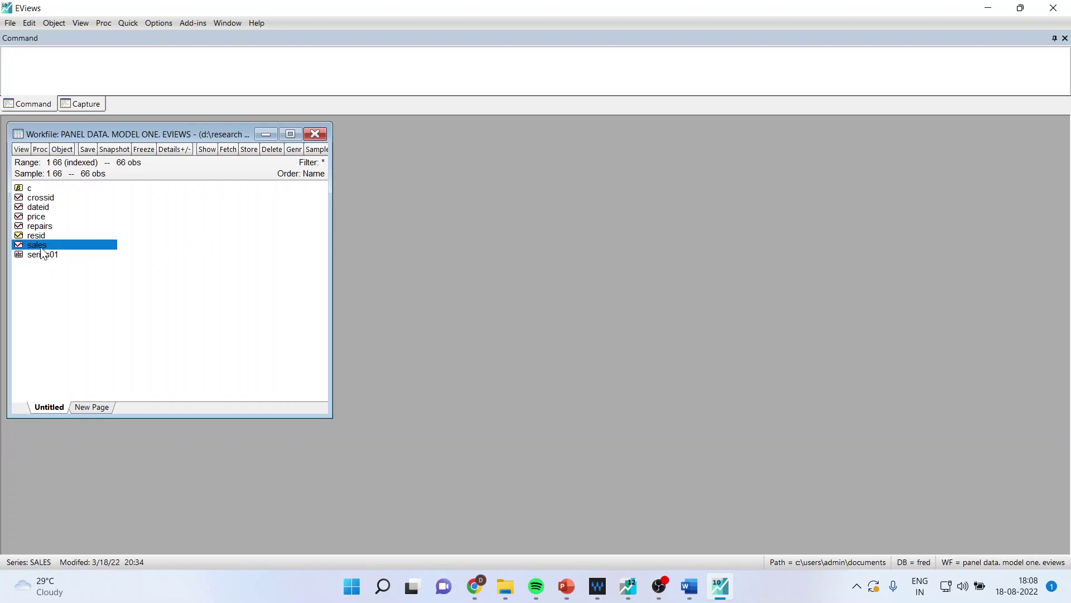
pyautogui.keyDown('ctrl'); pyautogui.click(36, 217); pyautogui.keyUp('ctrl')
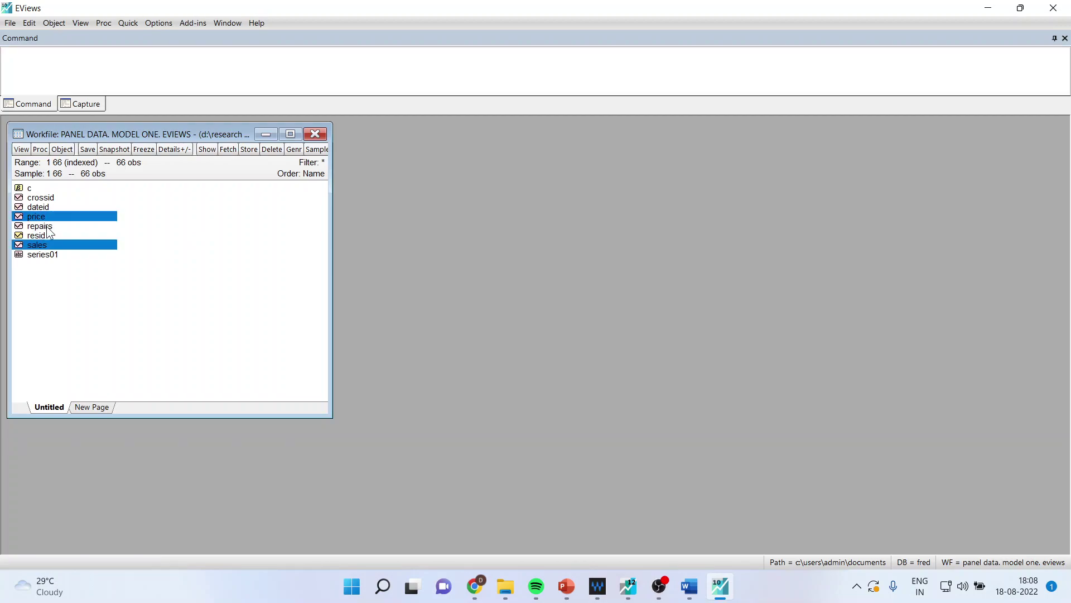
pyautogui.keyDown('ctrl'); pyautogui.click(48, 226); pyautogui.keyUp('ctrl')
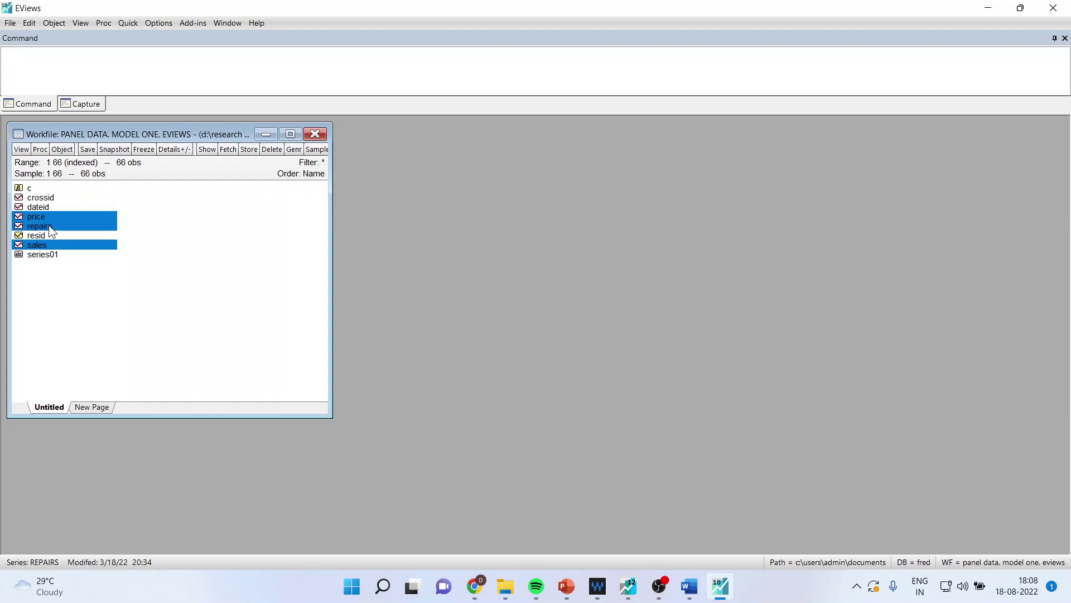
pyautogui.rightClick(85, 223)
pyautogui.moveTo(116, 226)
pyautogui.click(260, 237)
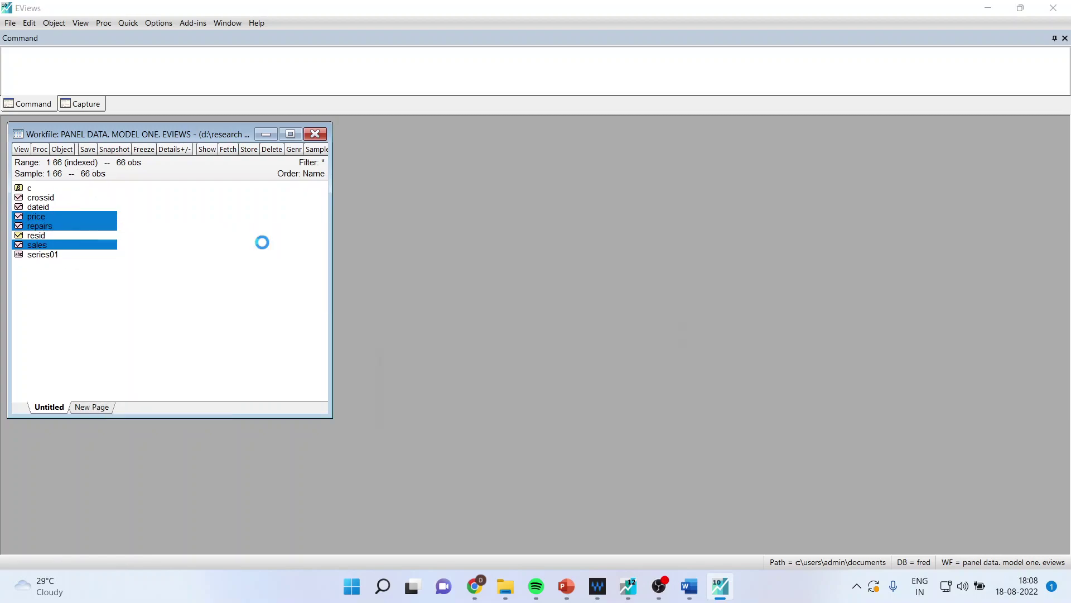
# Estimate the equation with the ARDL method, using fixed lags of 4 and the trend specification 3. Constant
pyautogui.click(658, 327)
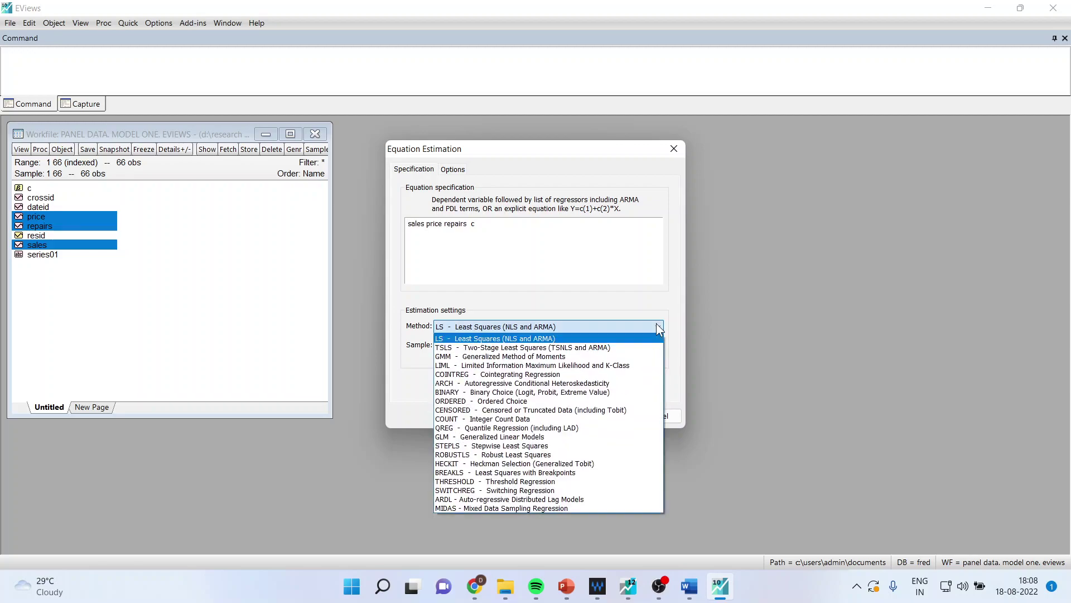
pyautogui.click(636, 500)
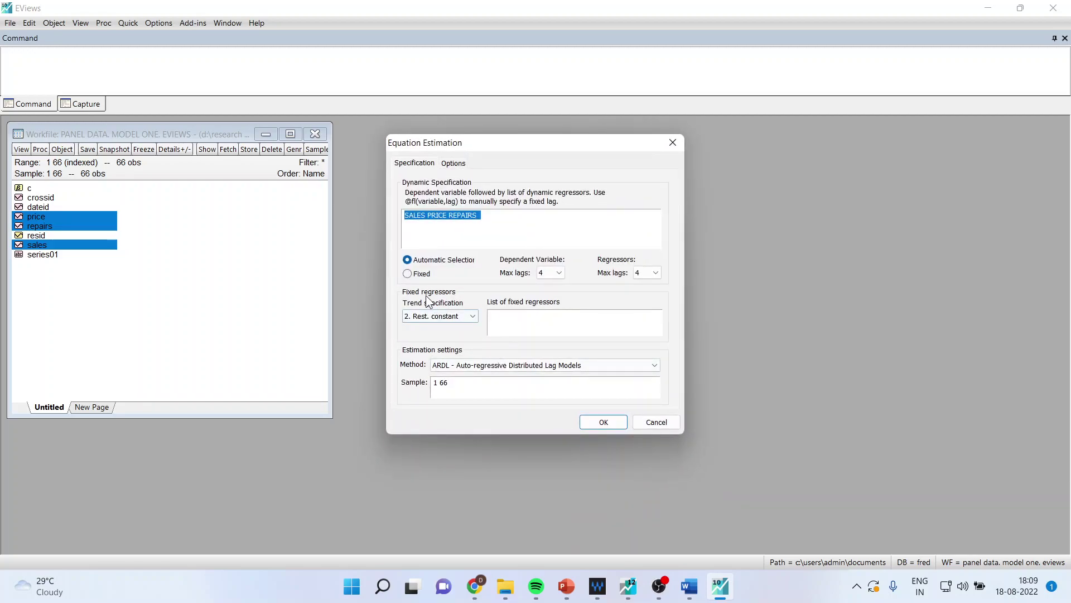
pyautogui.click(407, 273)
pyautogui.click(472, 315)
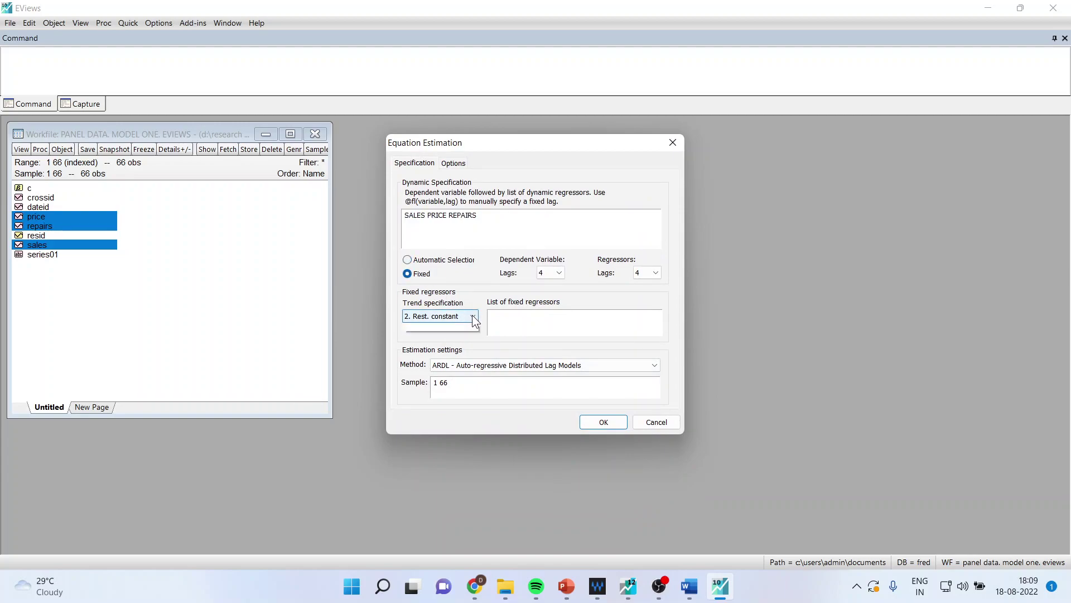
pyautogui.click(462, 345)
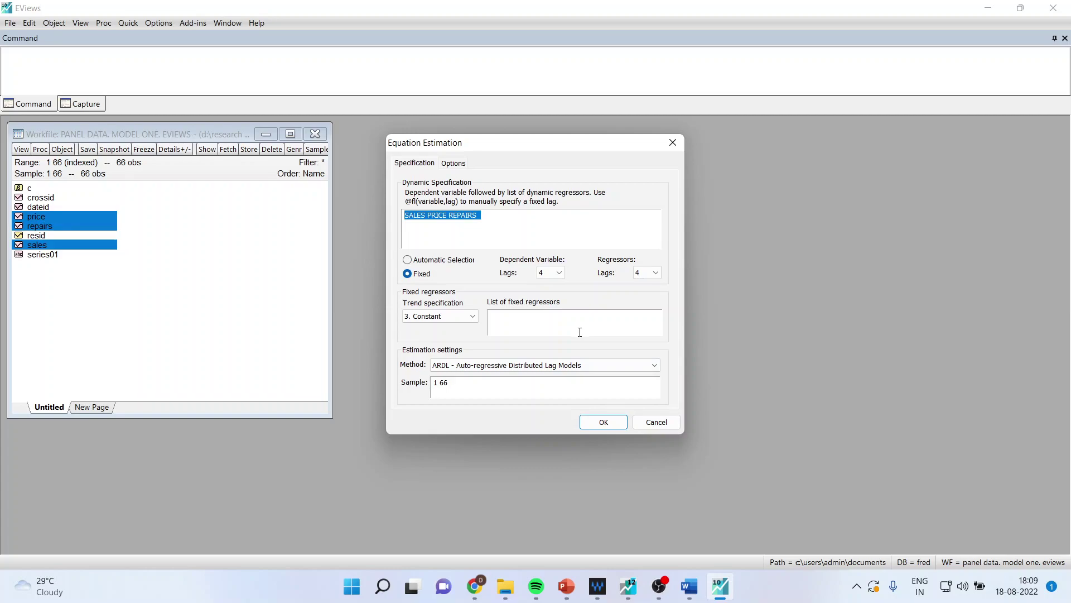
pyautogui.click(599, 425)
# Maximize the equation results and examine the lagged terms of sales, price and repairs
pyautogui.moveTo(330, 333); pyautogui.dragTo(314, 137)
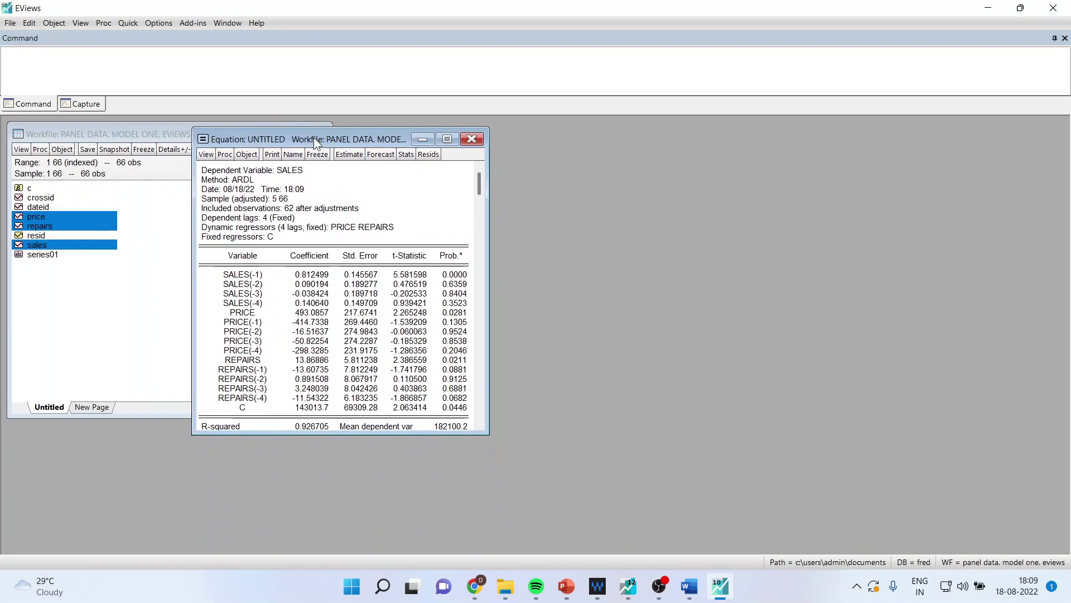
pyautogui.click(447, 139)
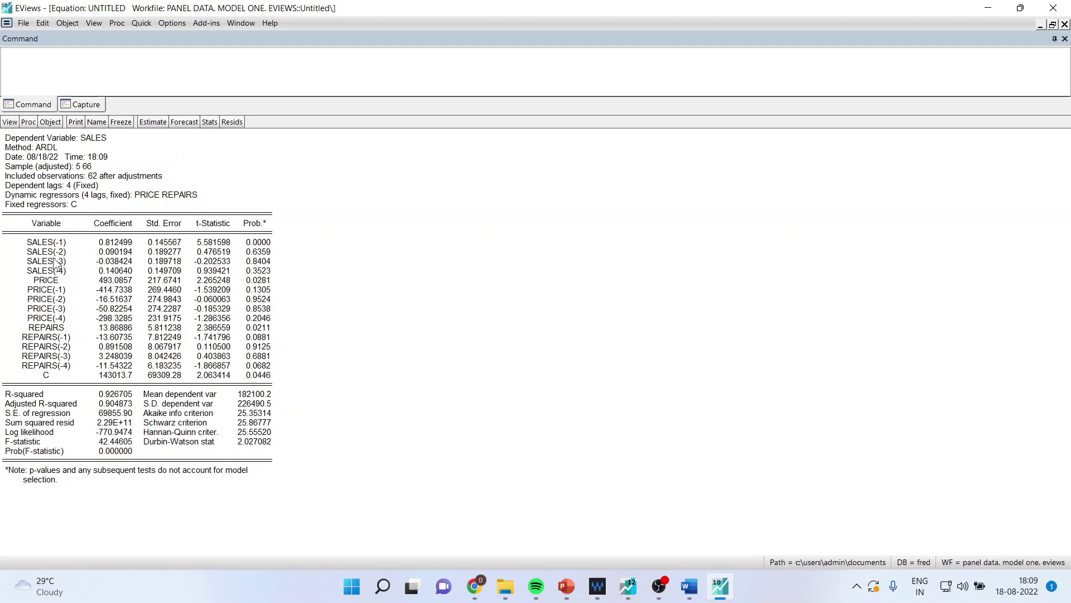
pyautogui.moveTo(48, 243); pyautogui.dragTo(61, 366)
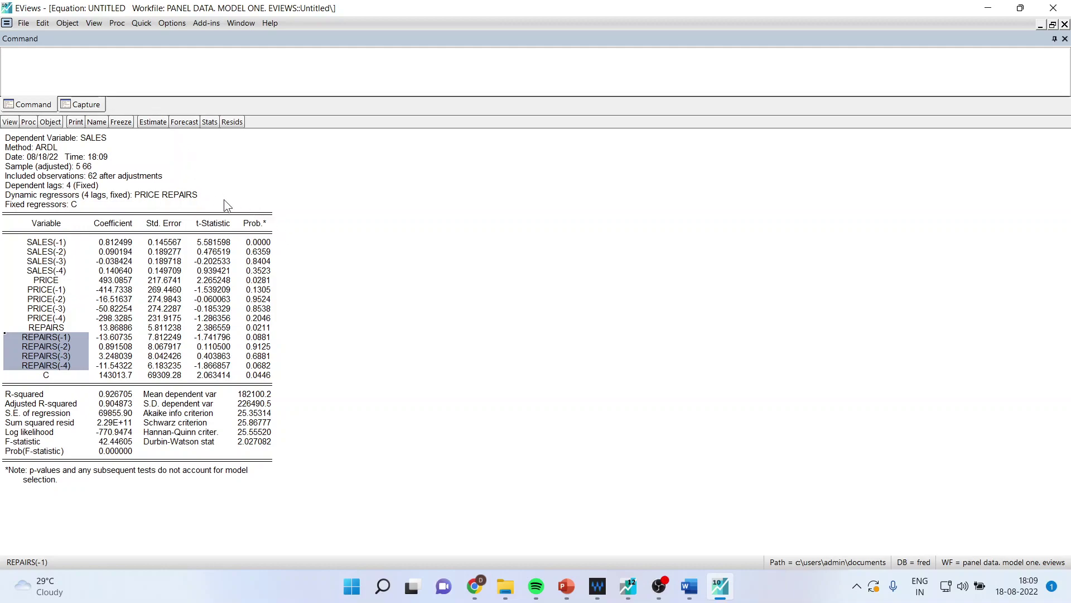
# Try to run Make Nonlinear ARDL on the estimated ARDL equation and dismiss the resulting dialog
pyautogui.click(210, 23)
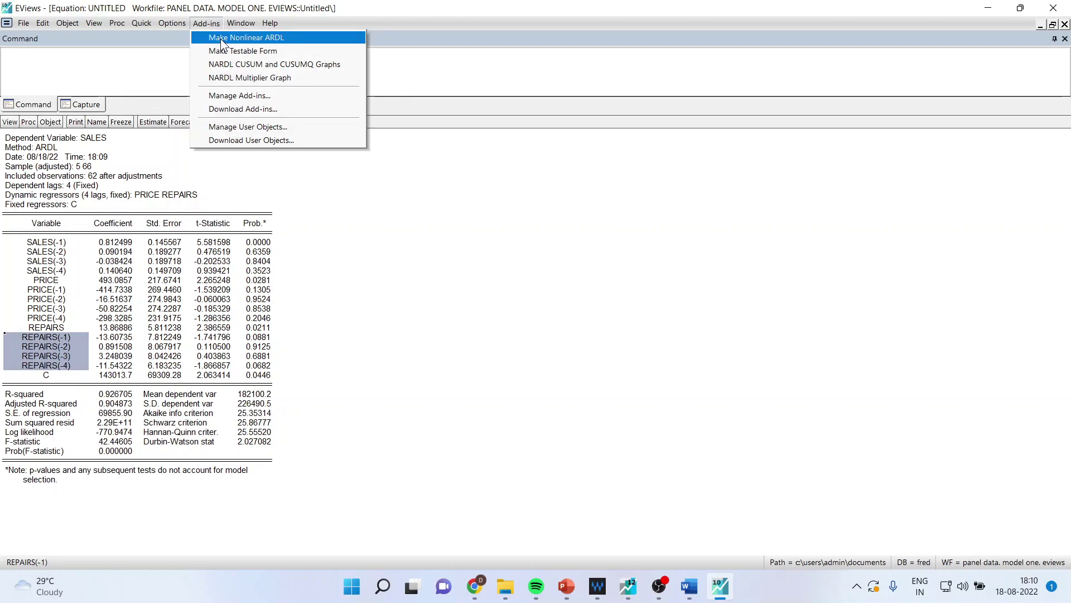
pyautogui.click(220, 38)
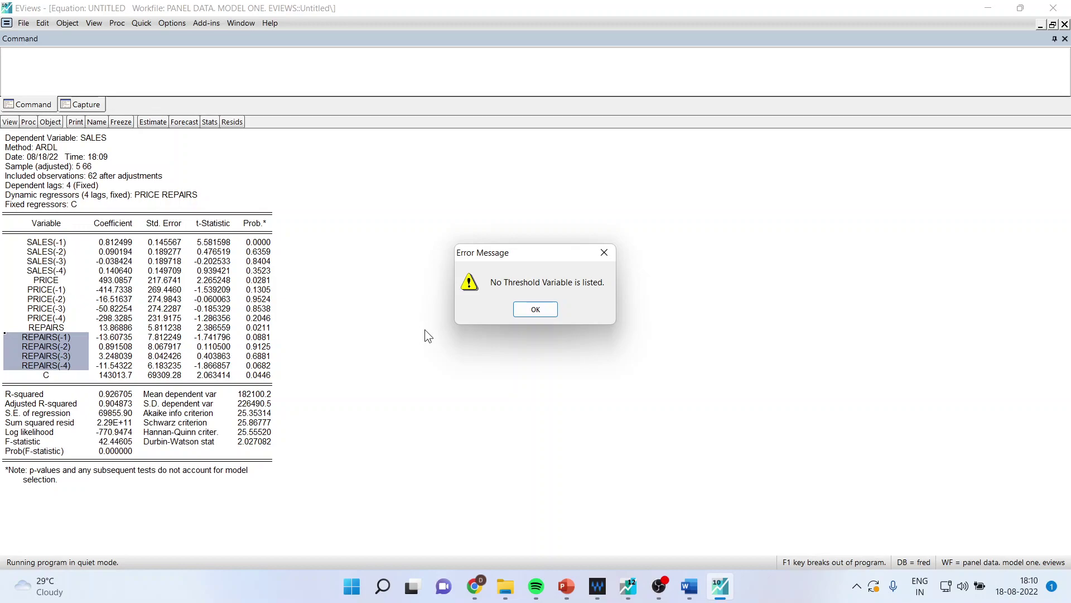
pyautogui.click(535, 309)
pyautogui.click(252, 270)
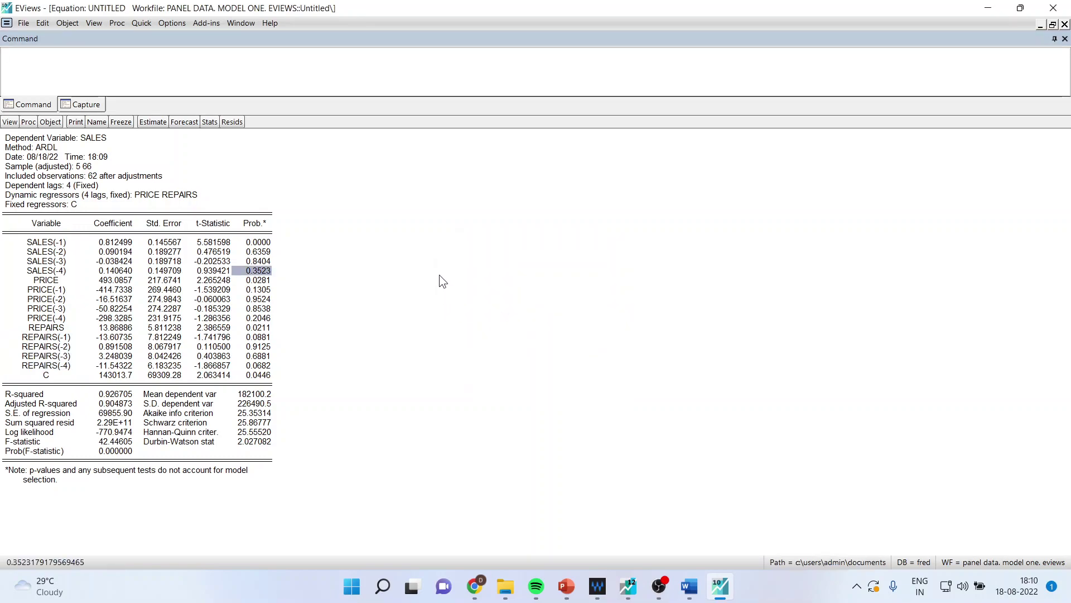
# Add an Asyvars attribute with the value "price repairs" to the equation's label and run Make Nonlinear ARDL on the equation
pyautogui.click(9, 122)
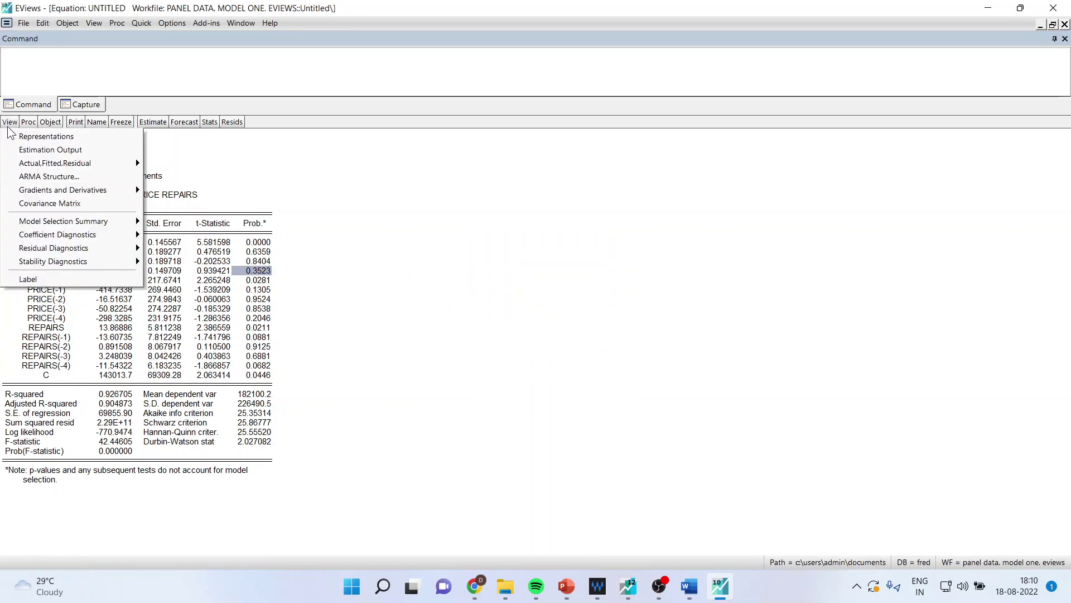
pyautogui.click(46, 280)
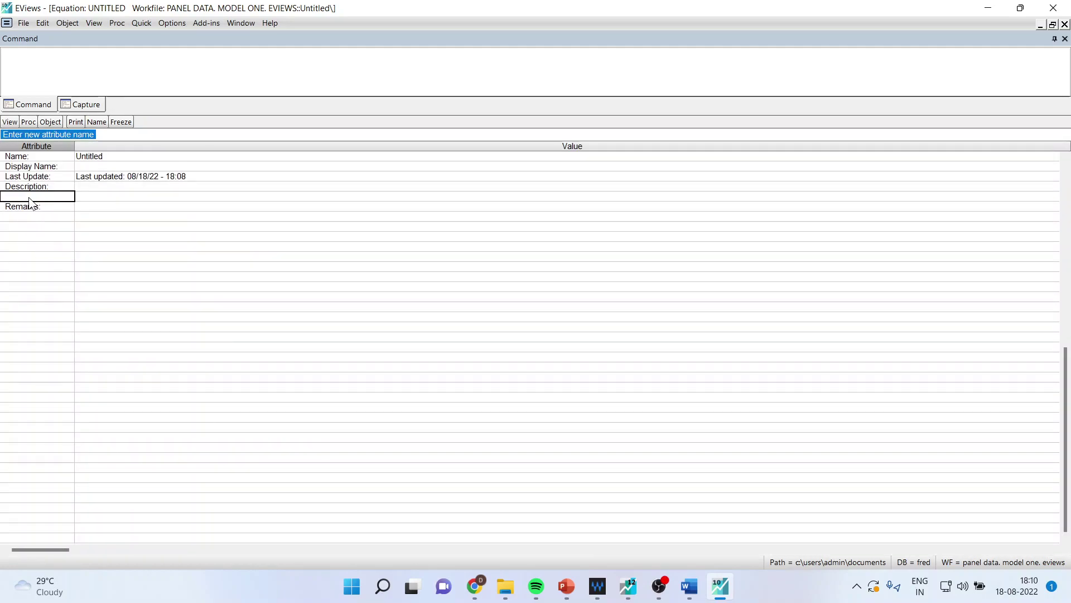
pyautogui.write('Asy')
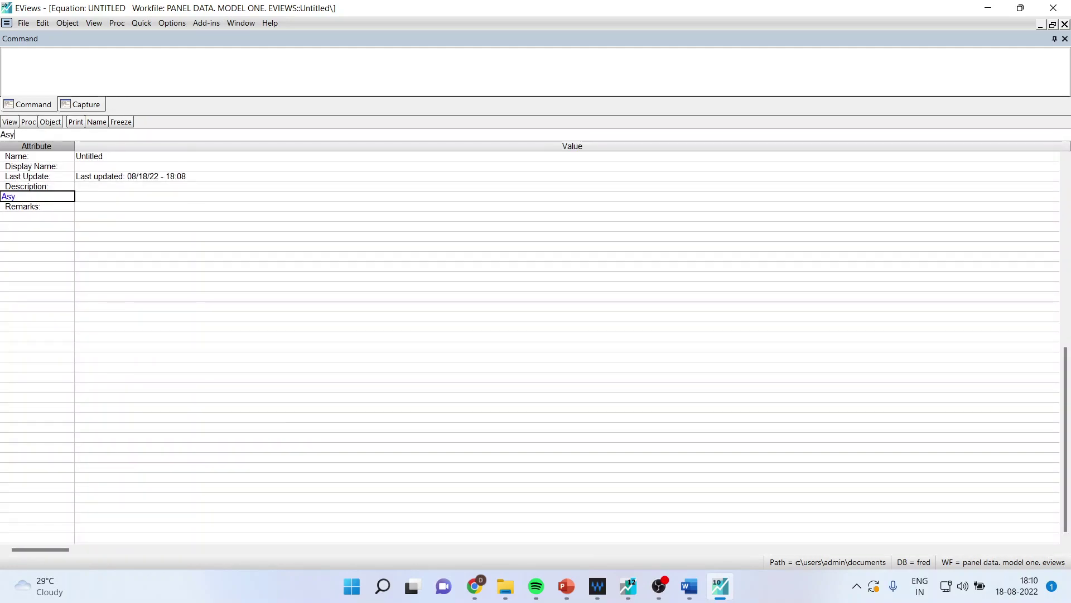
pyautogui.write('vars:')
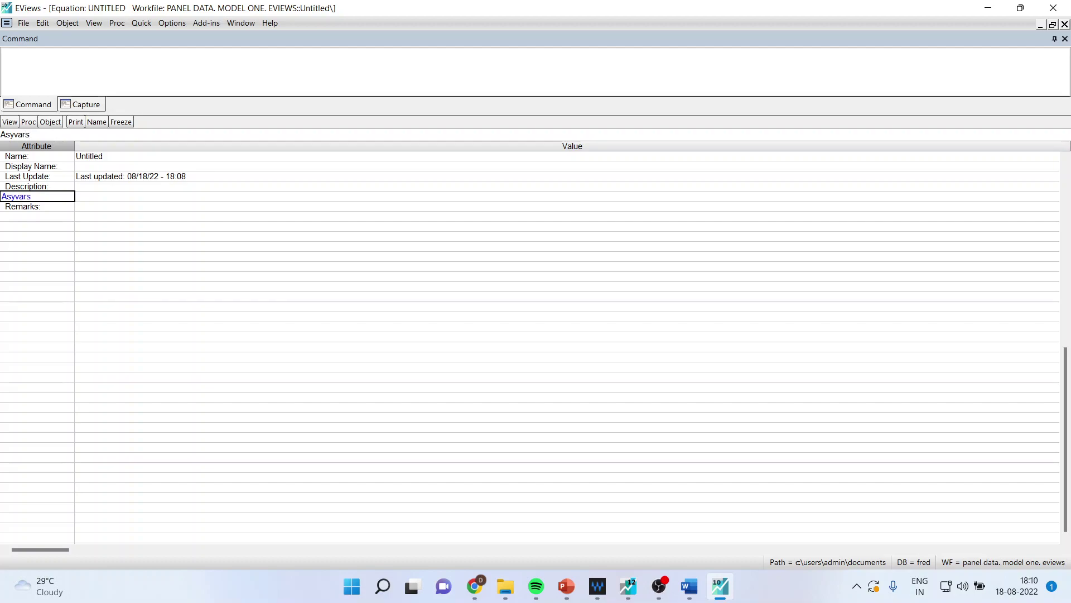
pyautogui.click(105, 199)
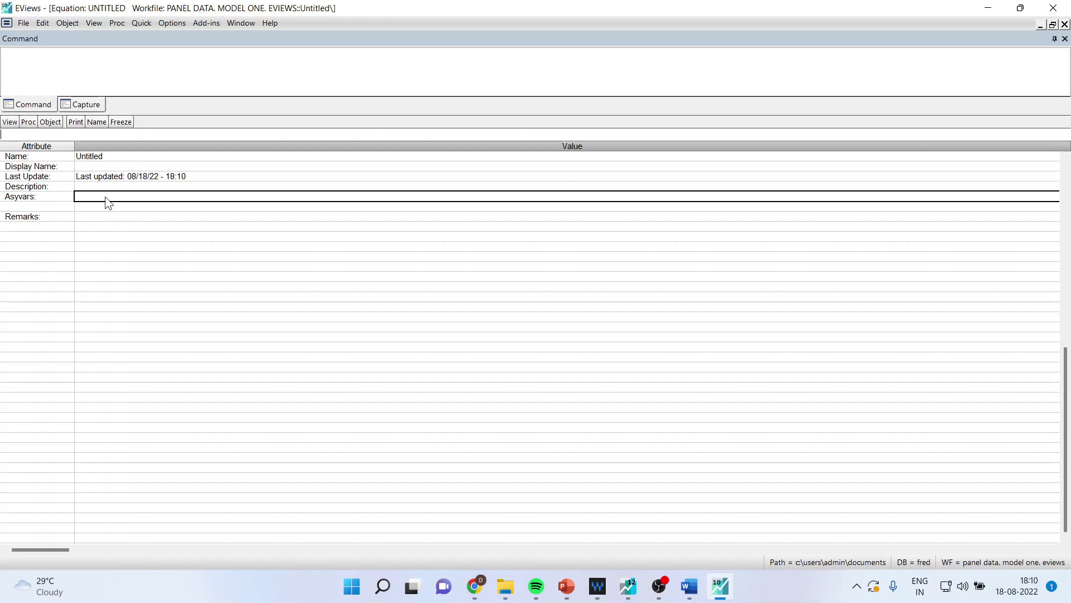
pyautogui.write('price repairs')
pyautogui.press('Return')
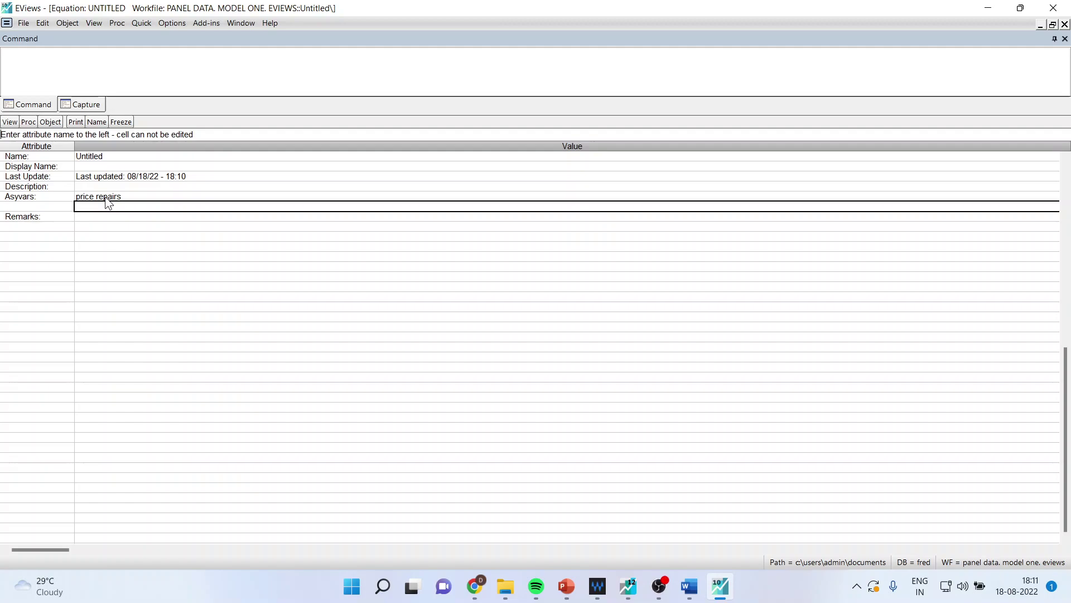
pyautogui.click(209, 23)
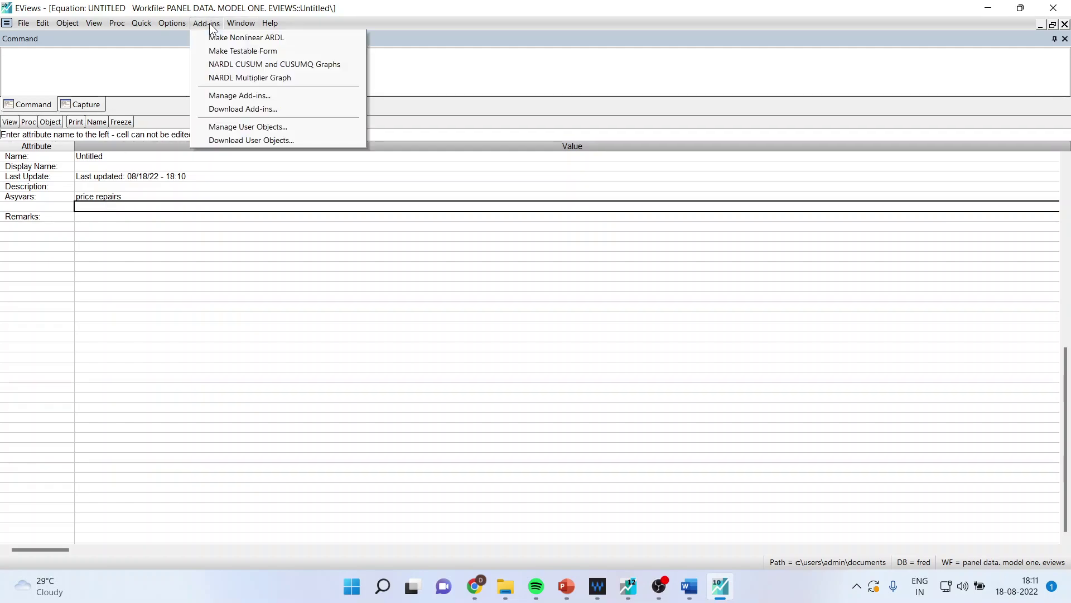
pyautogui.click(214, 37)
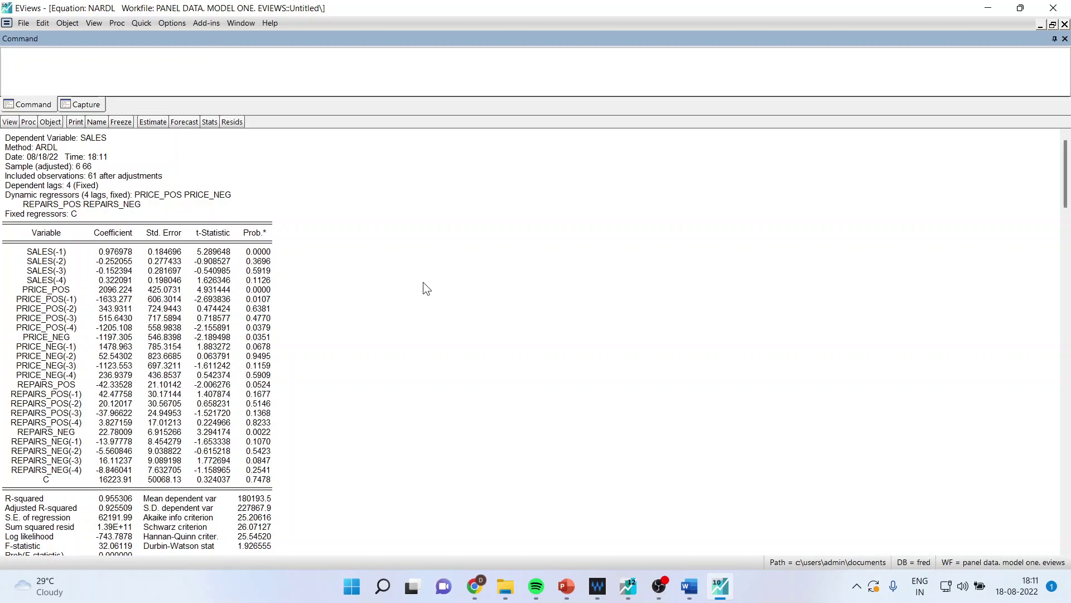
# Examine the positive and negative lagged terms of price and repairs, including the coefficients and probabilities of the price terms
pyautogui.click(45, 300)
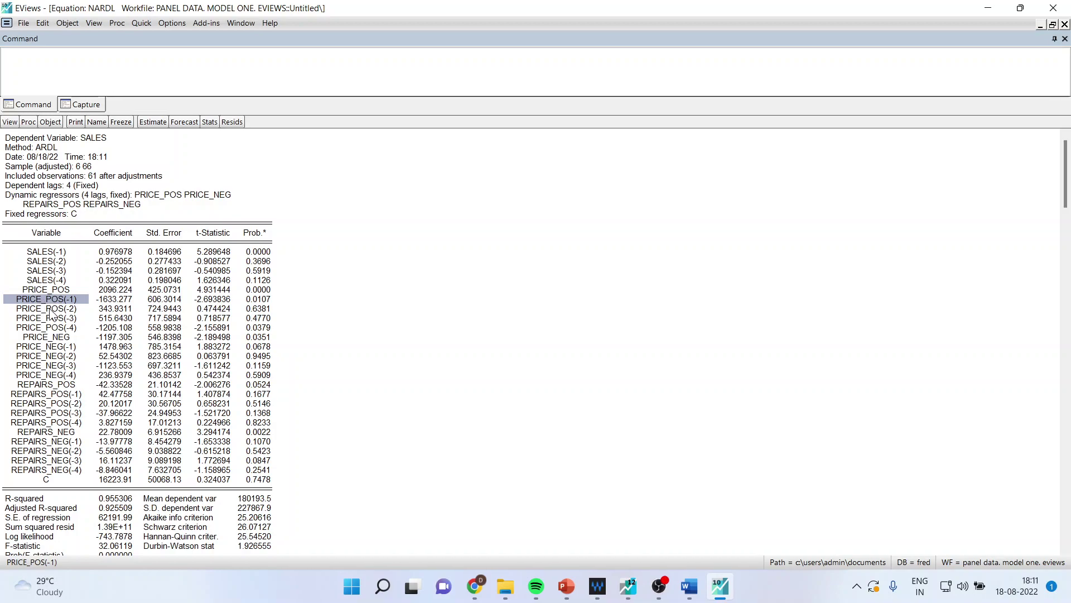
pyautogui.click(49, 309)
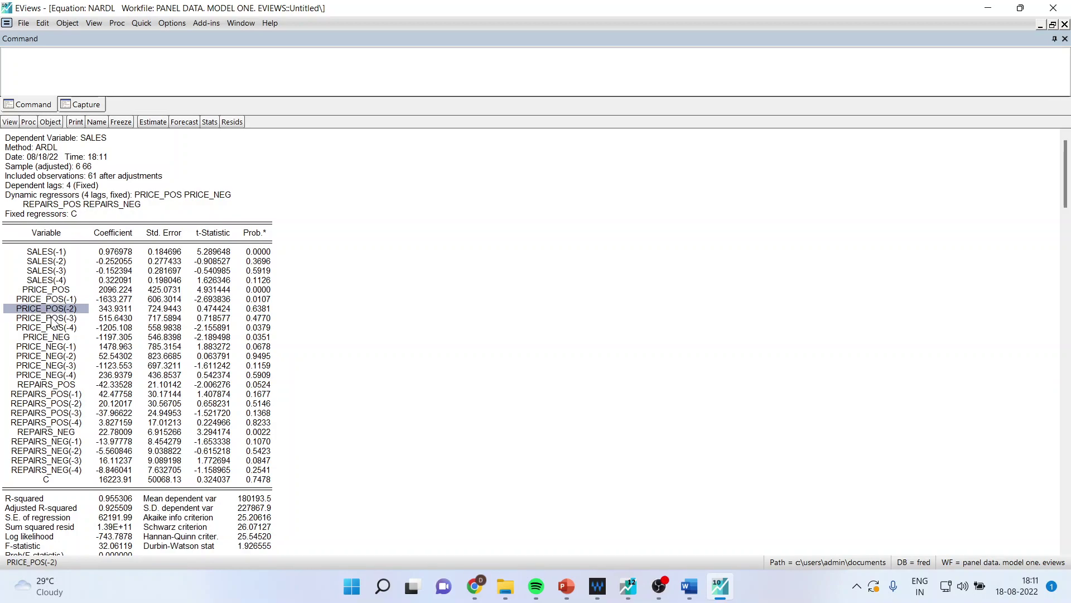
pyautogui.click(53, 318)
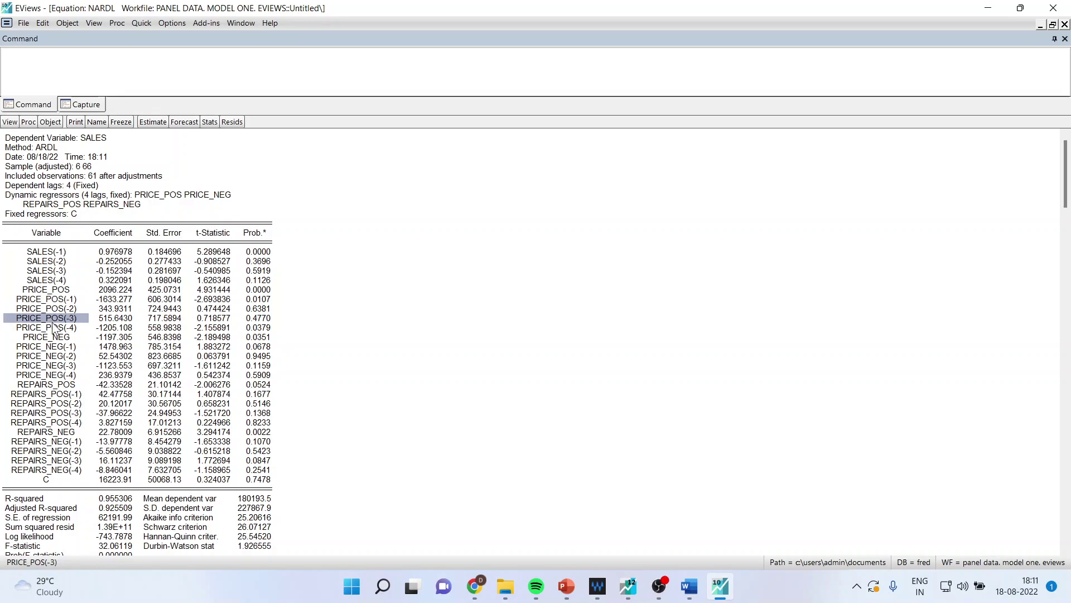
pyautogui.click(53, 329)
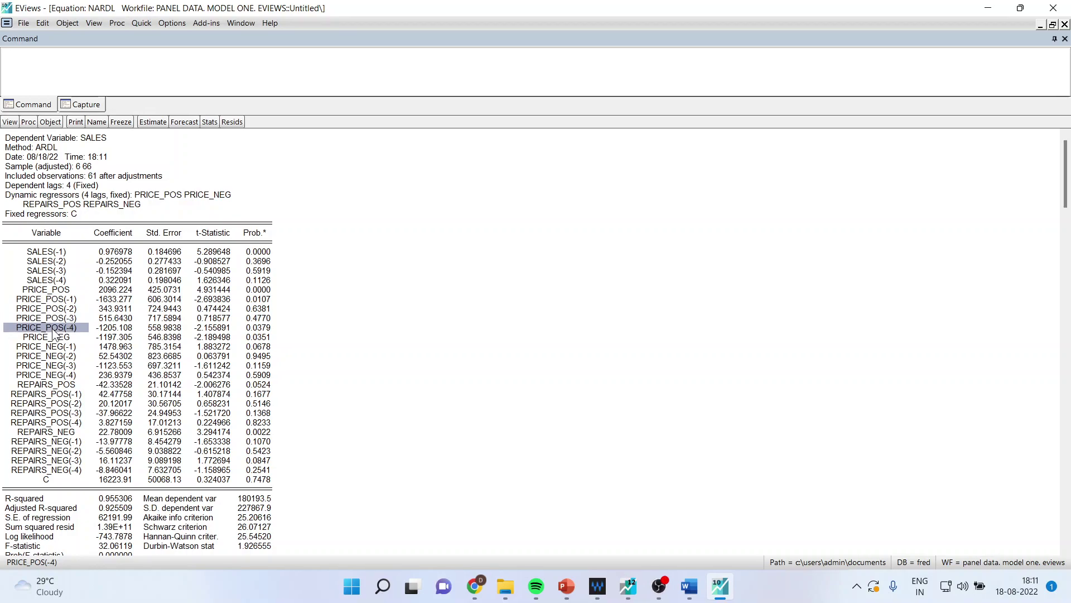
pyautogui.click(58, 349)
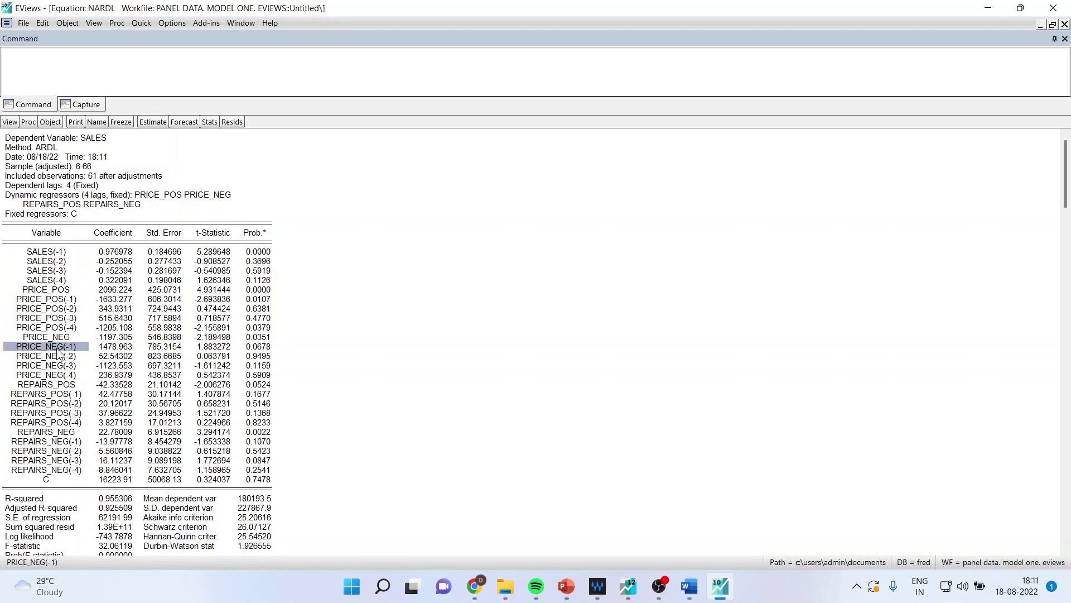
pyautogui.click(65, 400)
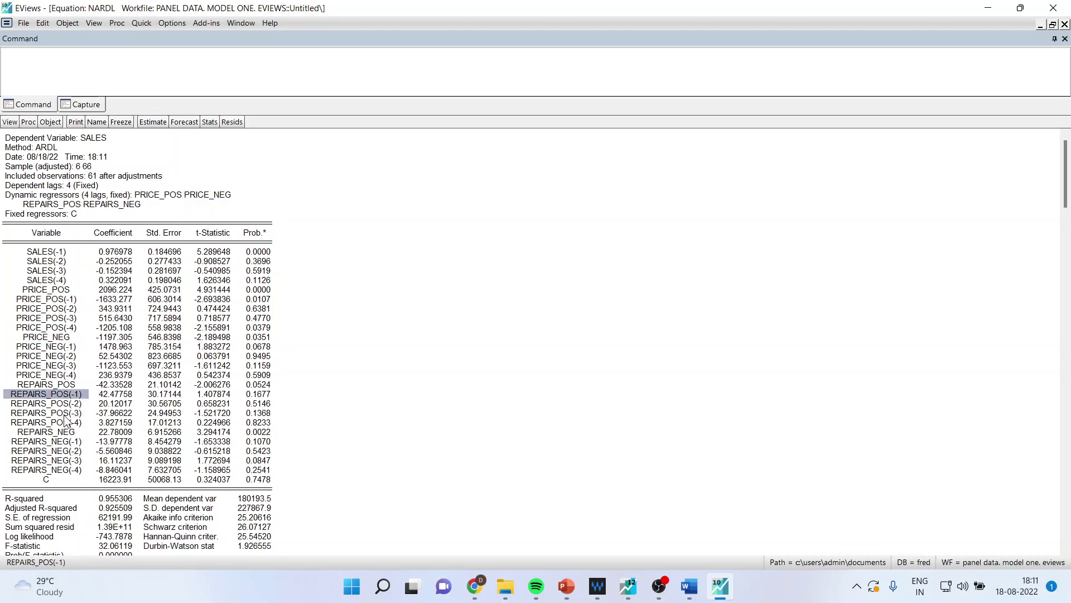
pyautogui.click(68, 452)
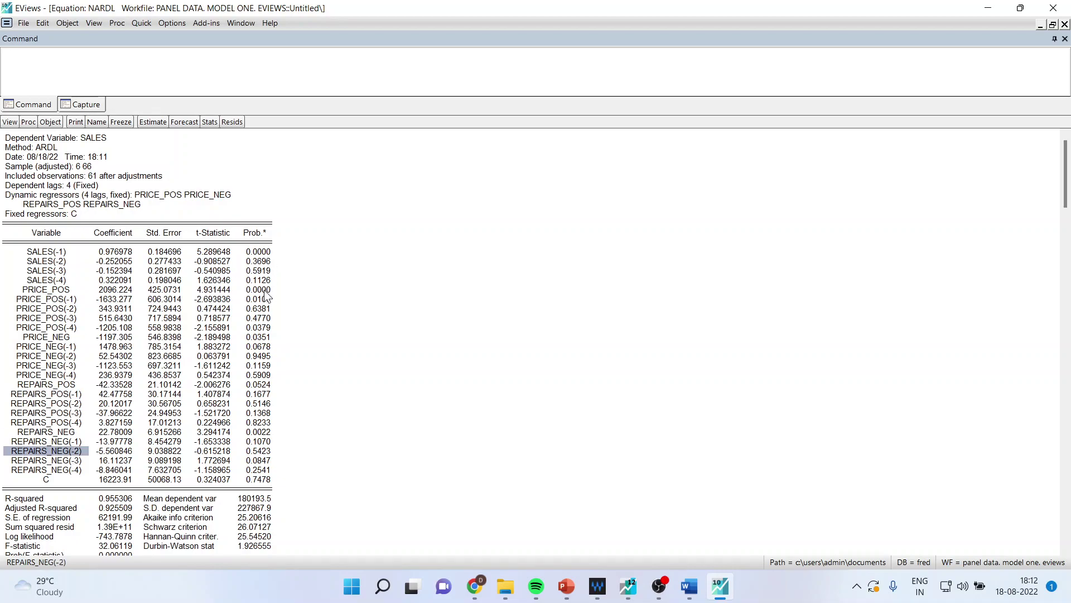
pyautogui.click(263, 290)
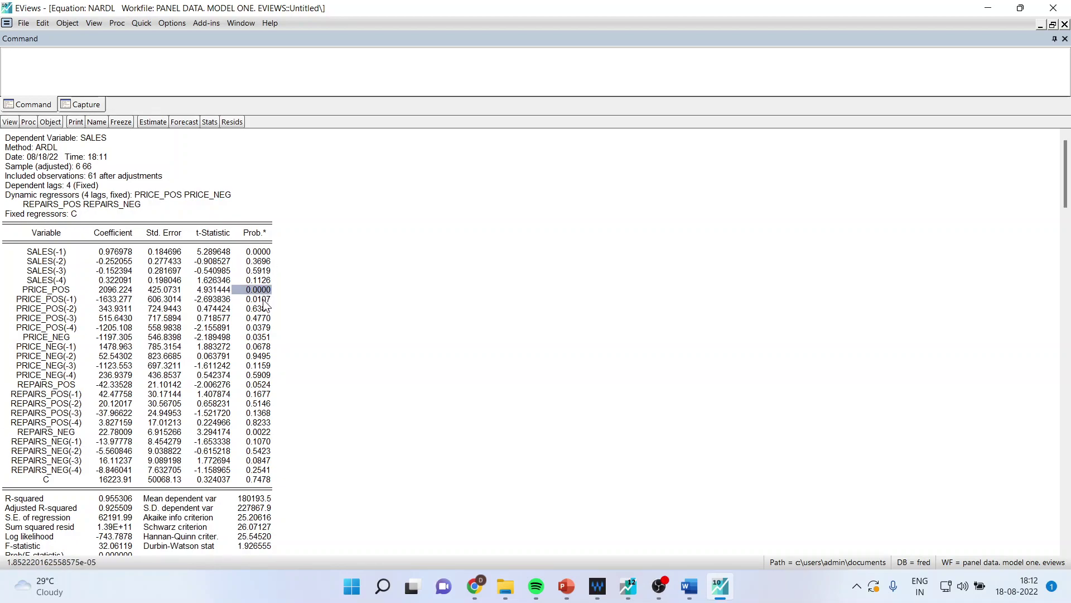
pyautogui.click(263, 299)
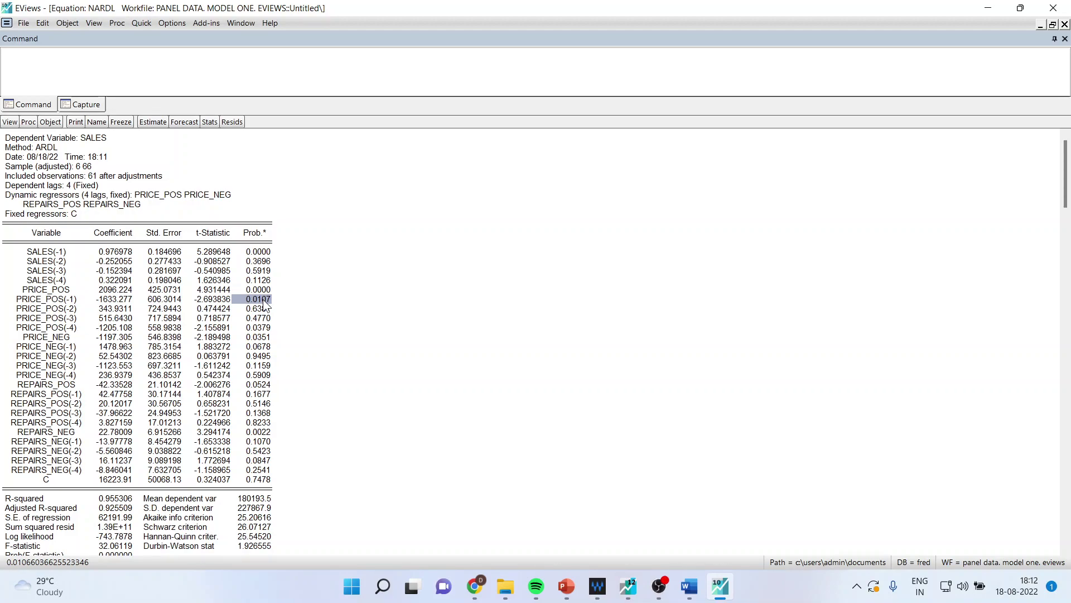
pyautogui.click(119, 301)
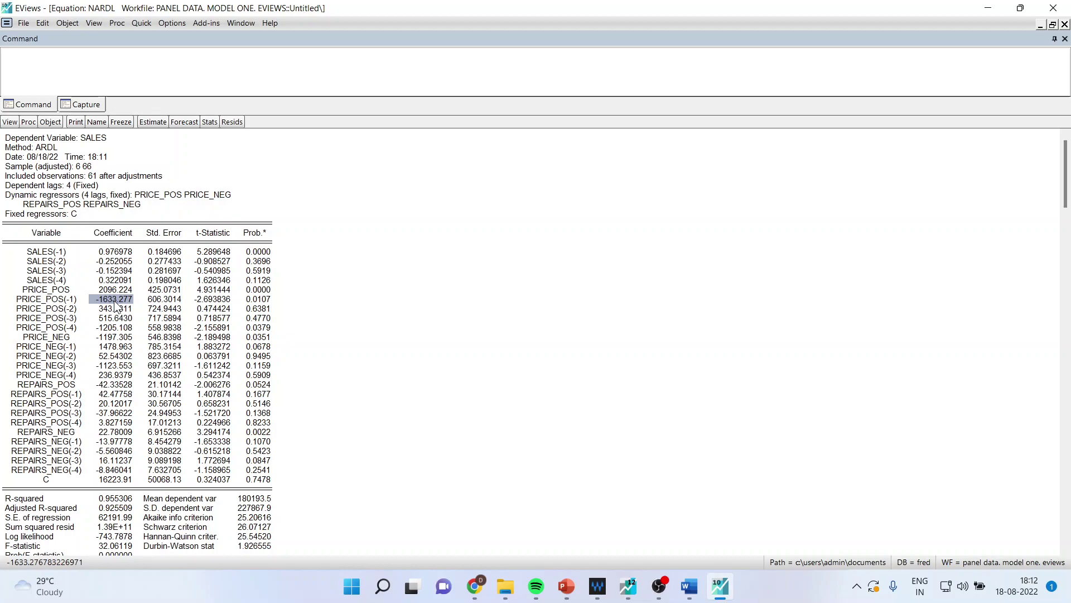
pyautogui.click(114, 349)
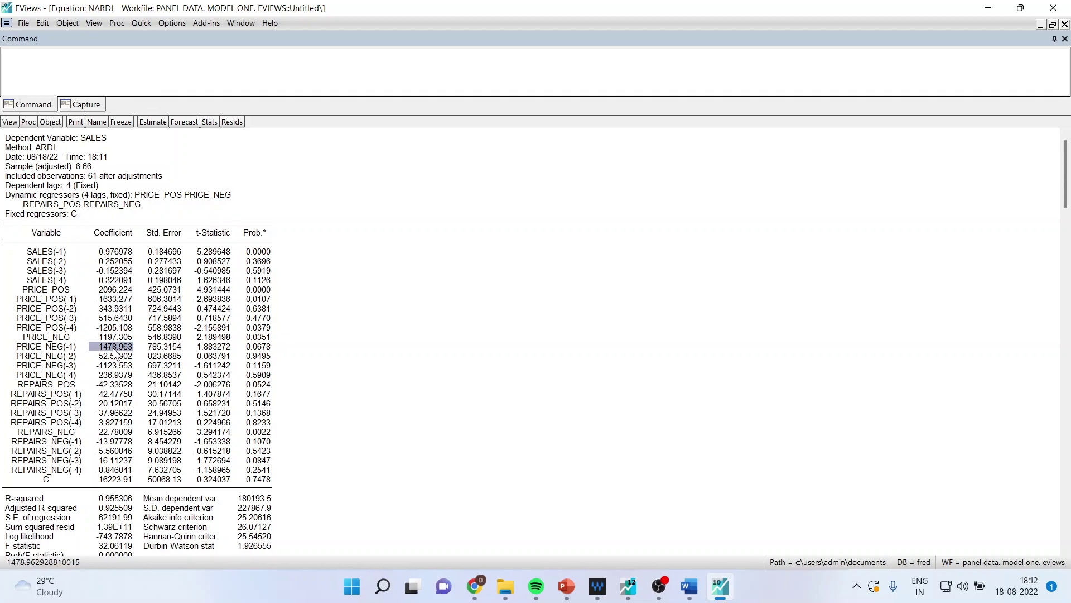
pyautogui.click(252, 348)
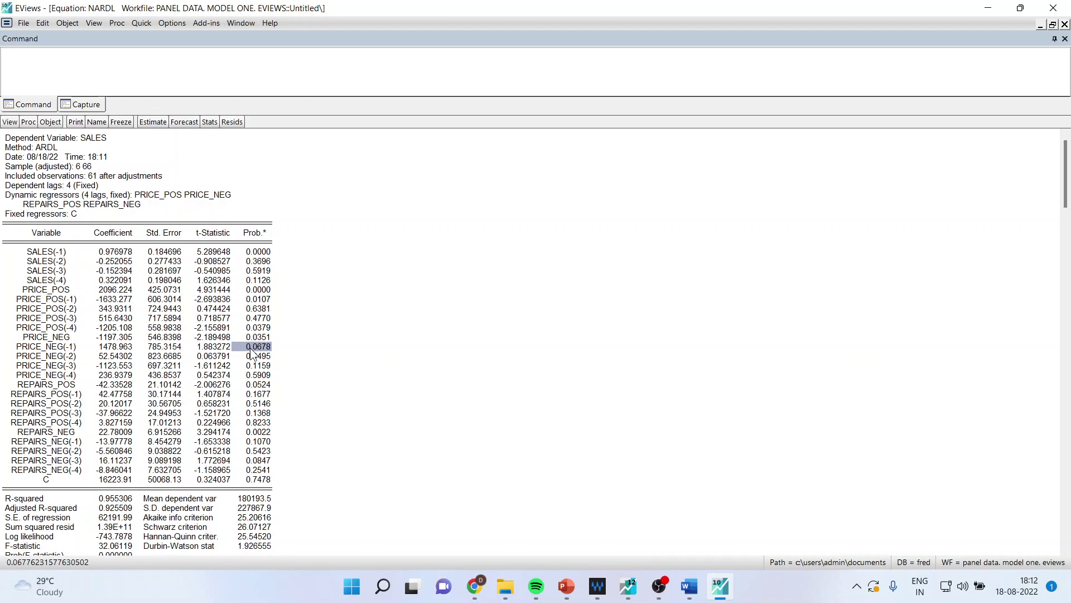
# Open the coefficient diagnostics choices for the NARDL equation
pyautogui.click(9, 122)
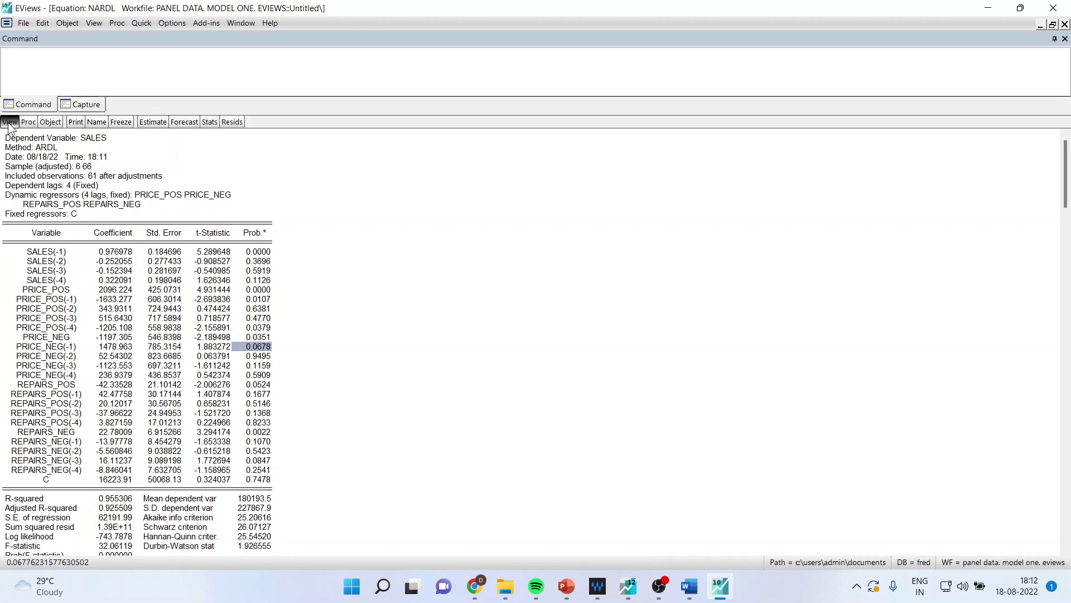
pyautogui.moveTo(70, 237)
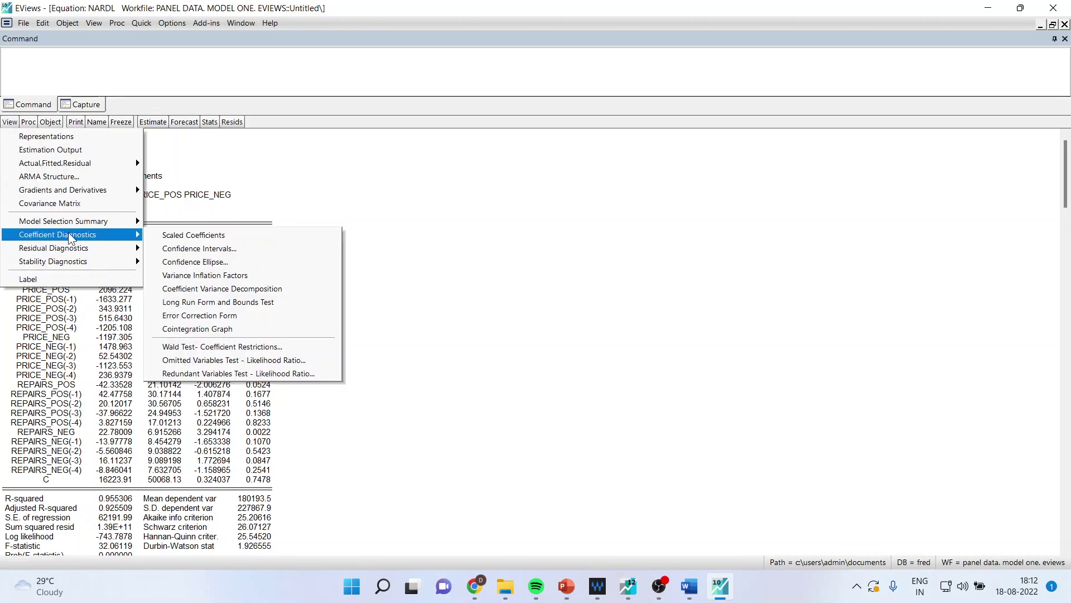